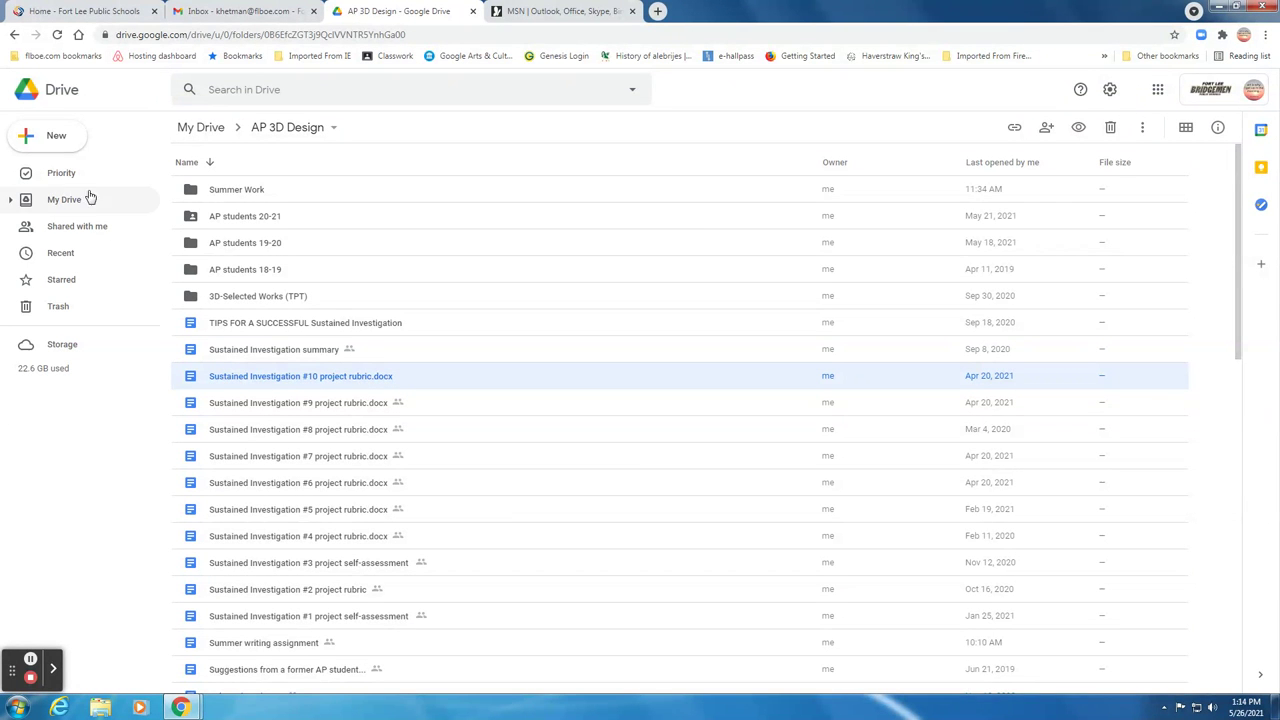
Create a new Google Sites website inside the AP 3D Design folder
left_click(42, 140)
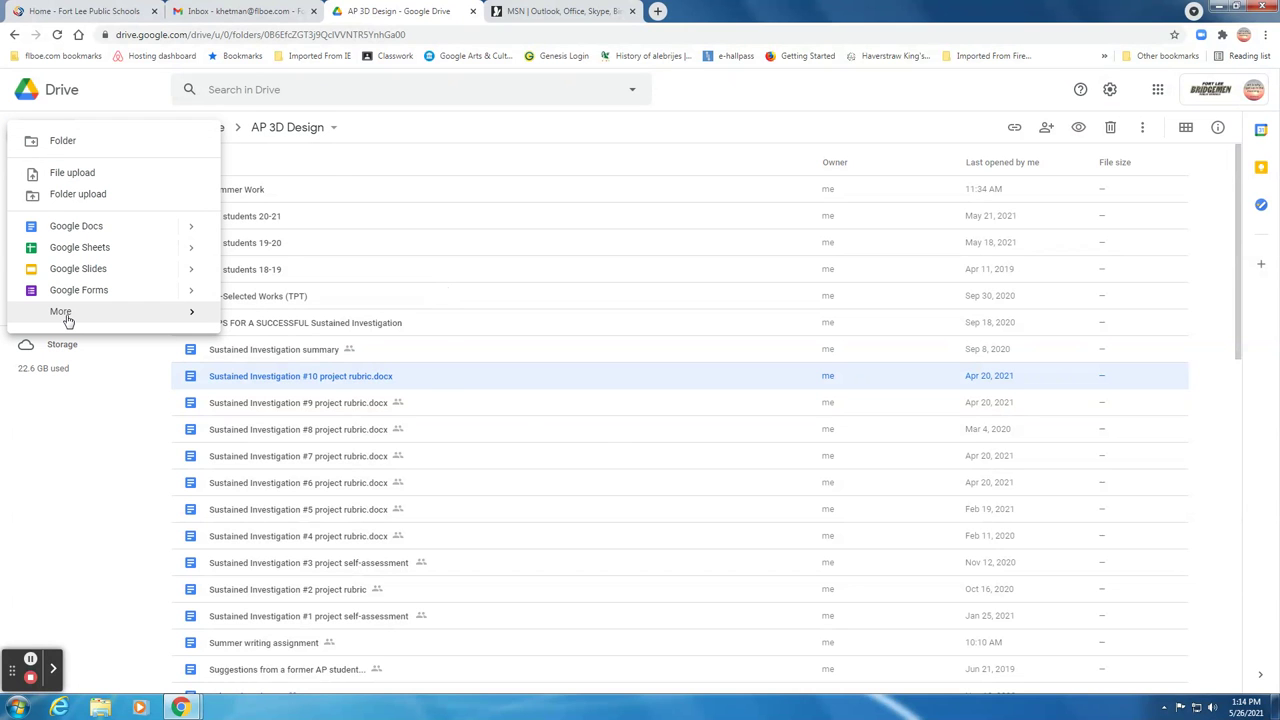
mouse_move(66, 318)
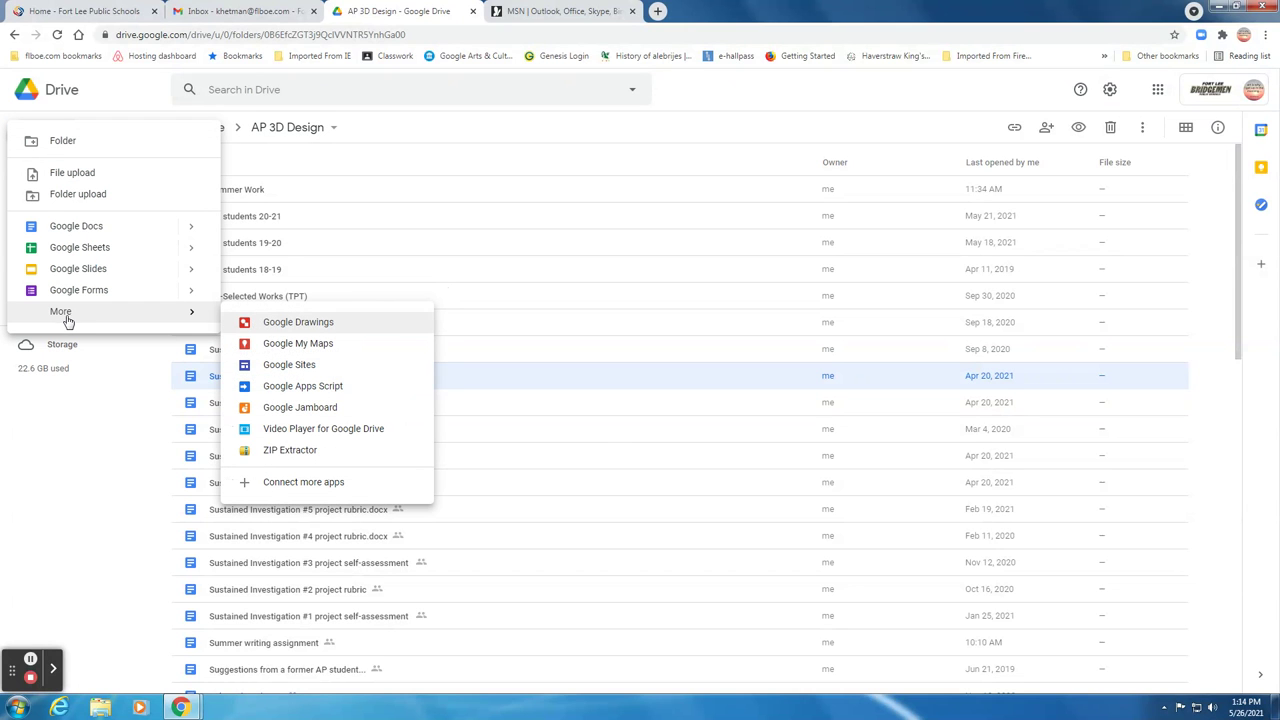
left_click(280, 366)
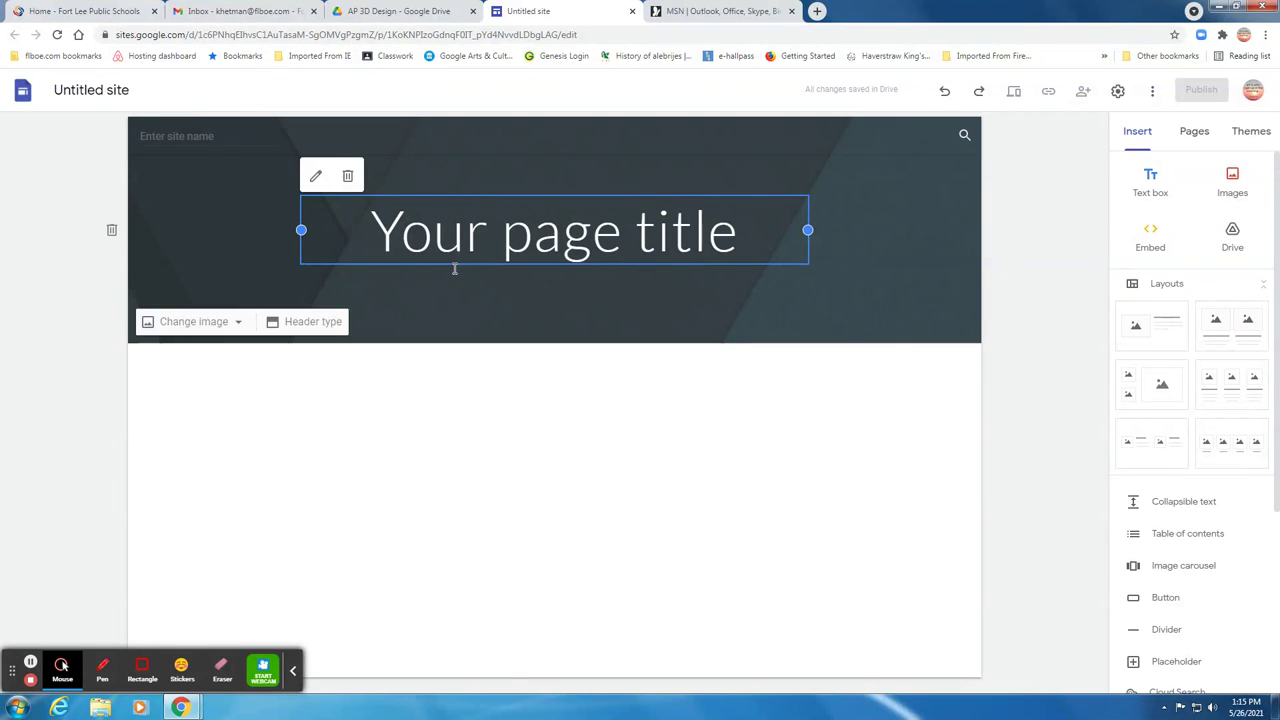
Look over the blank site's header and footer areas, the insertable elements, the page list and the available themes
mouse_move(506, 671)
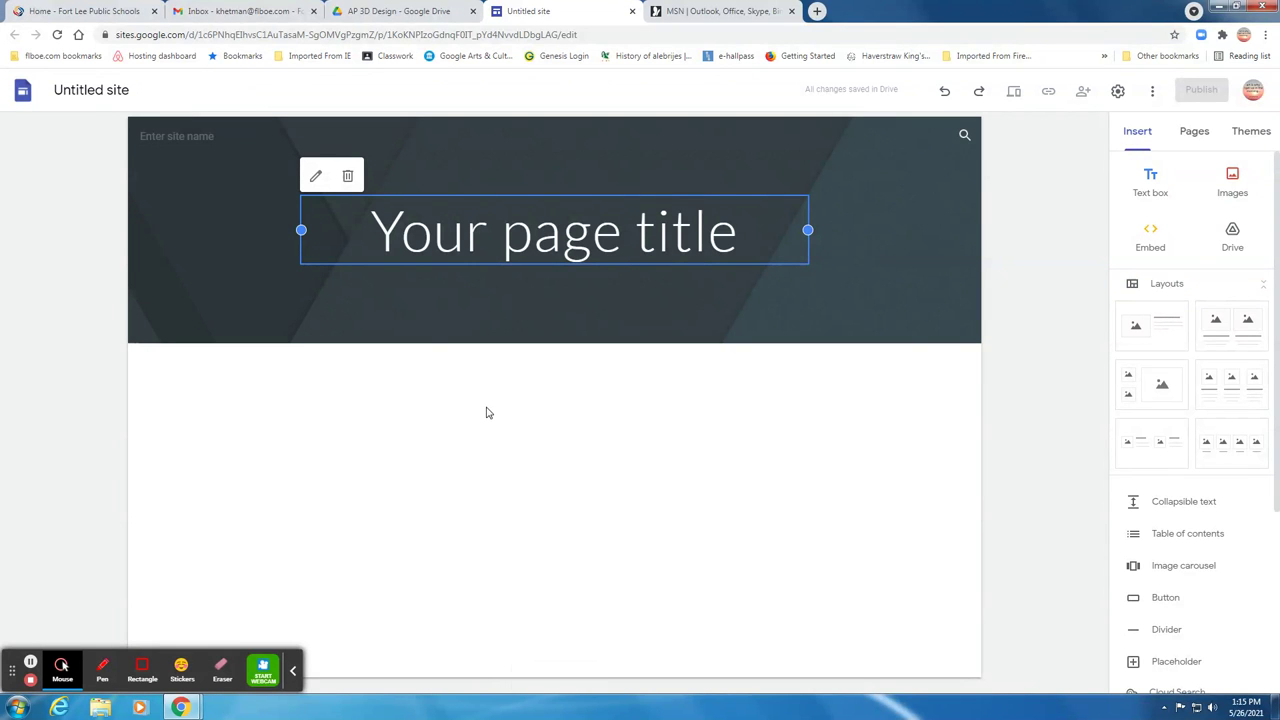
mouse_move(207, 287)
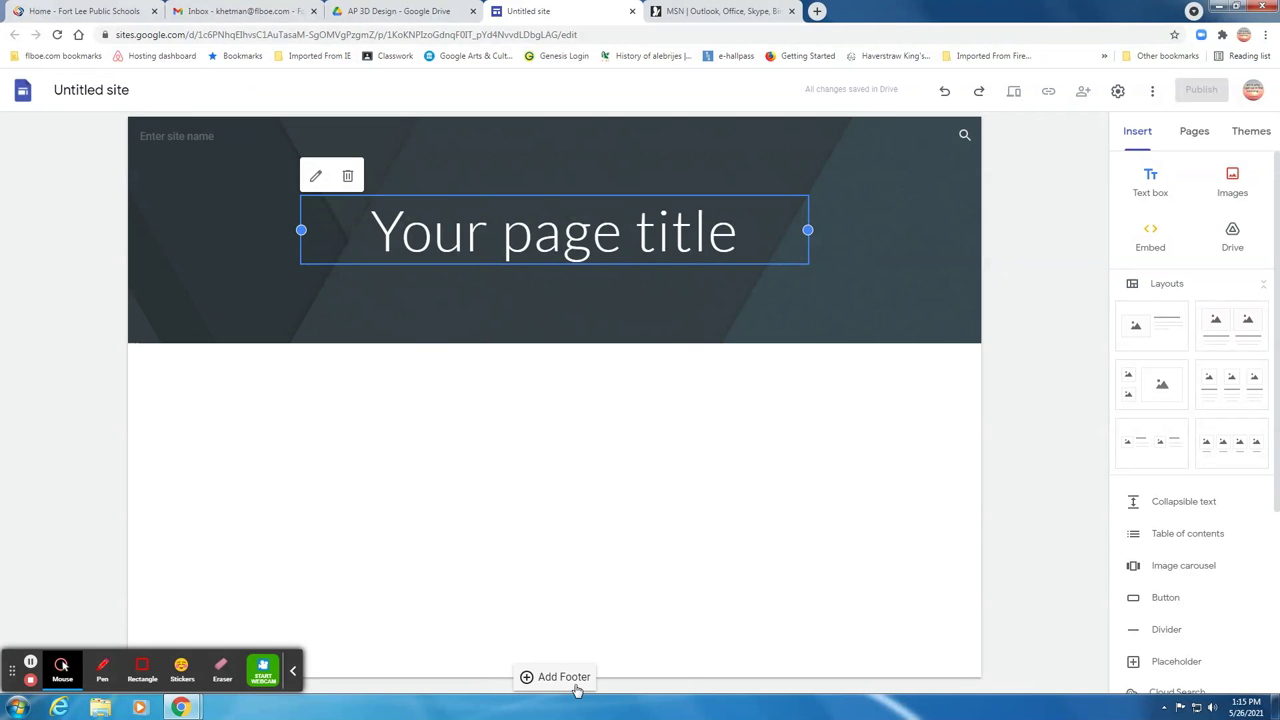
scroll(1194, 474, "down", 3)
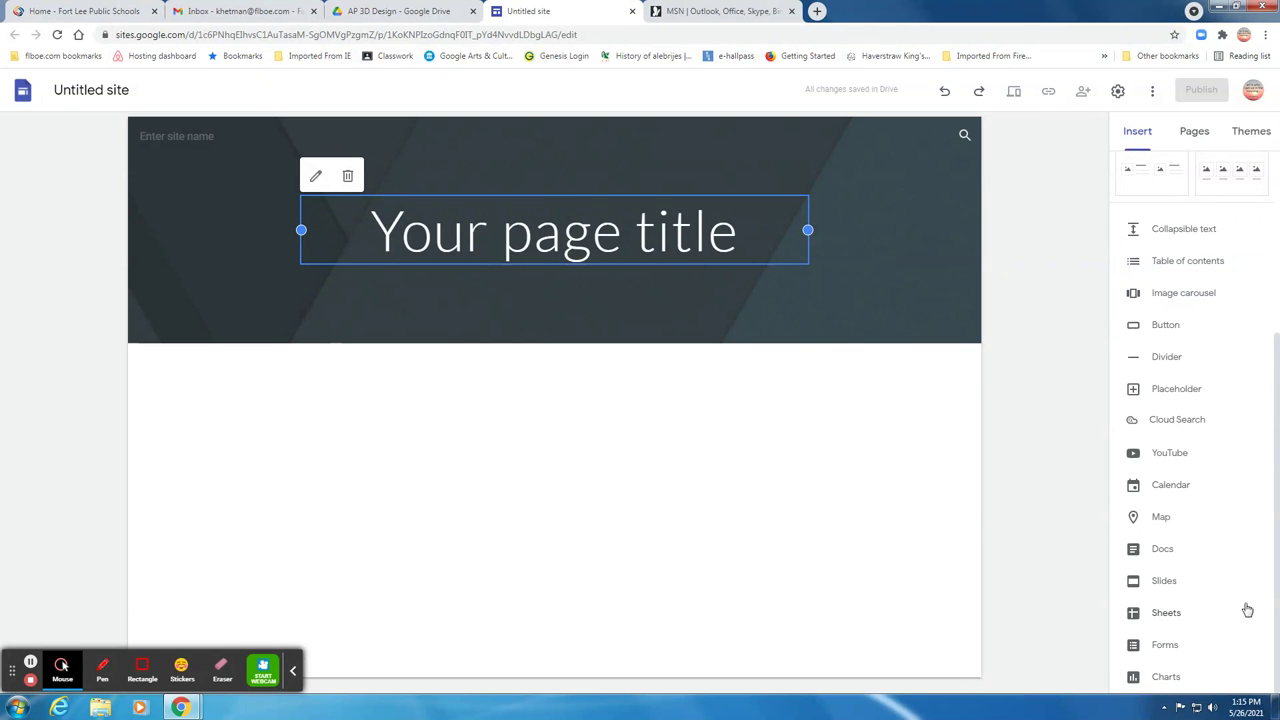
scroll(1187, 556, "up", 4)
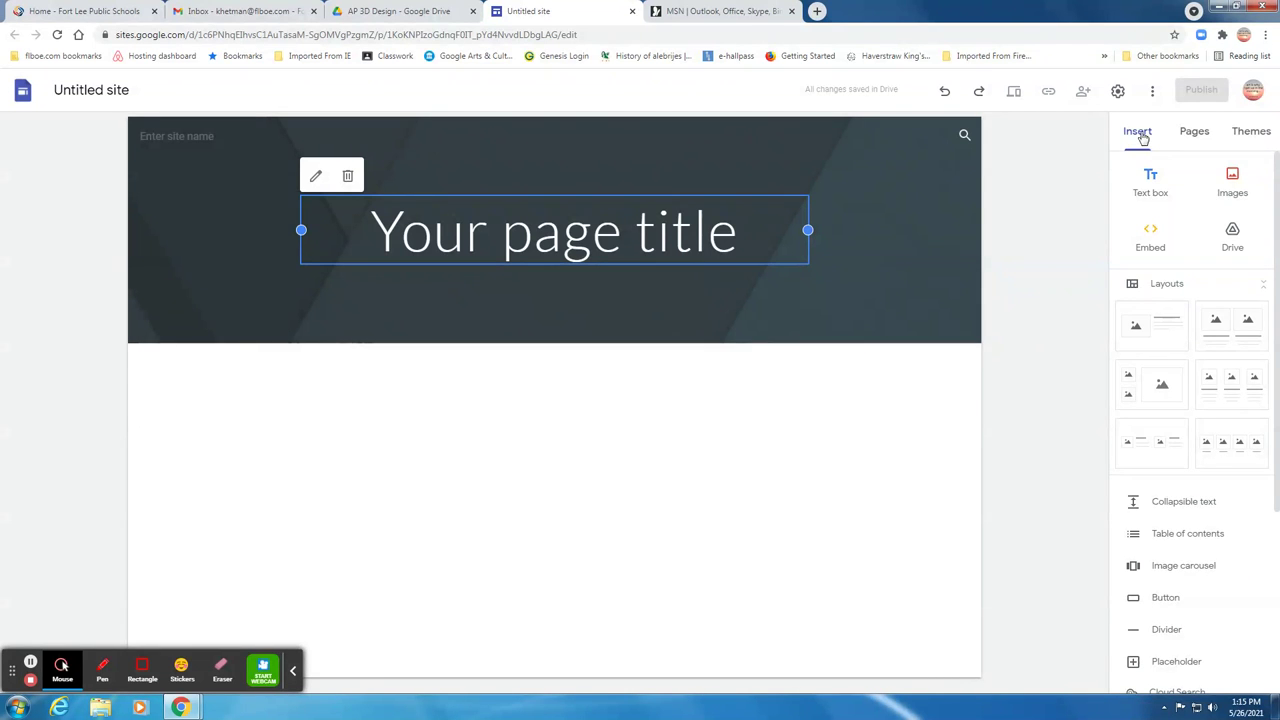
left_click(1196, 134)
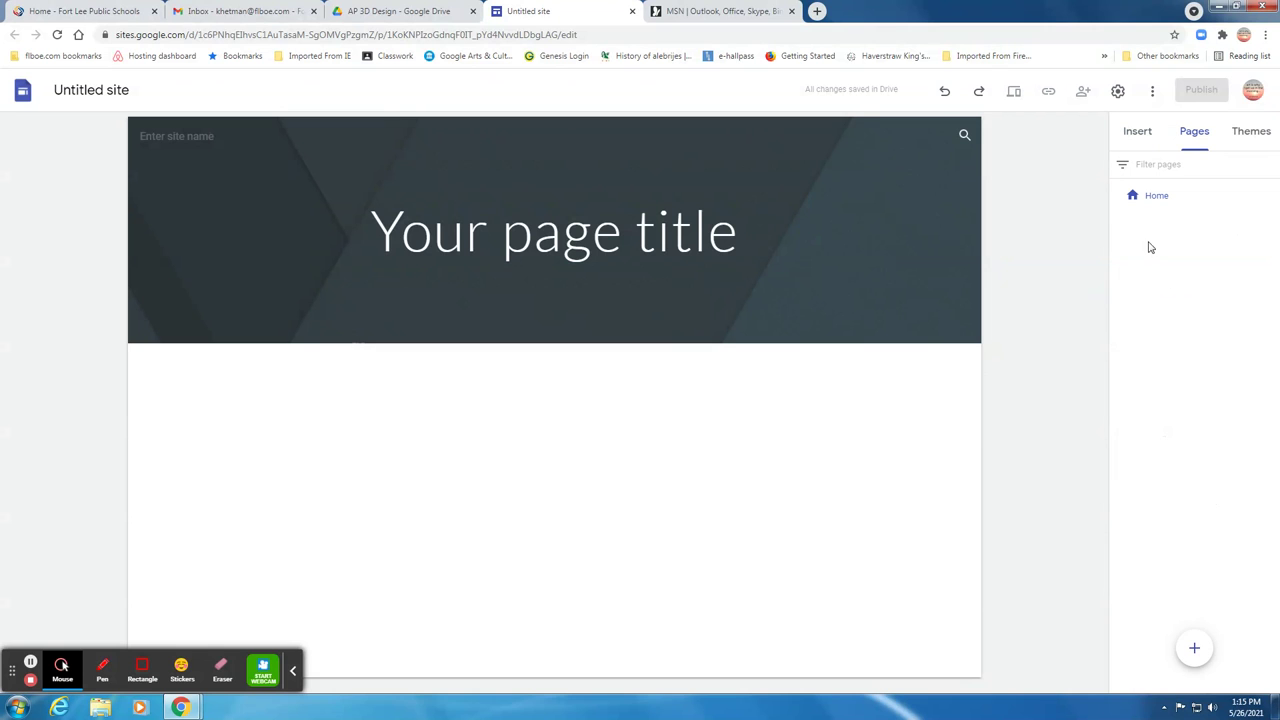
mouse_move(1194, 660)
left_click(1249, 134)
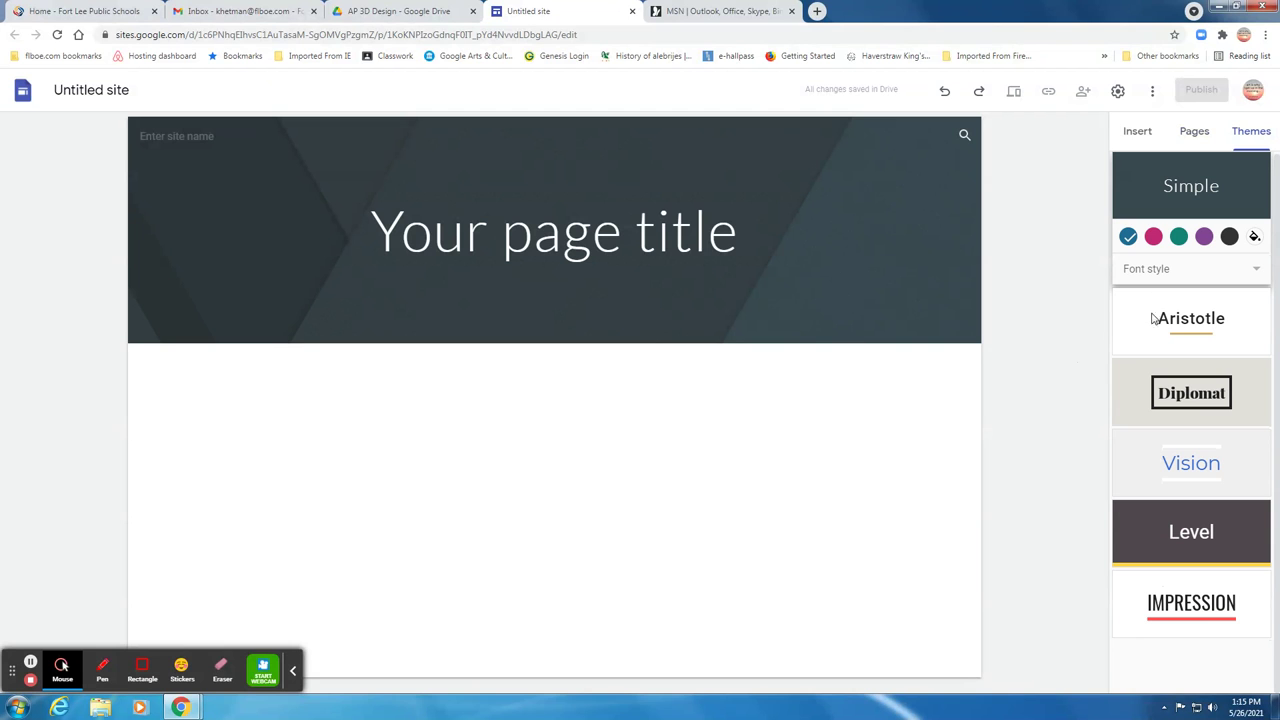
left_click(1138, 131)
Replace the placeholder page title in the home page header with "Title"
left_click(535, 229)
type("Titl")
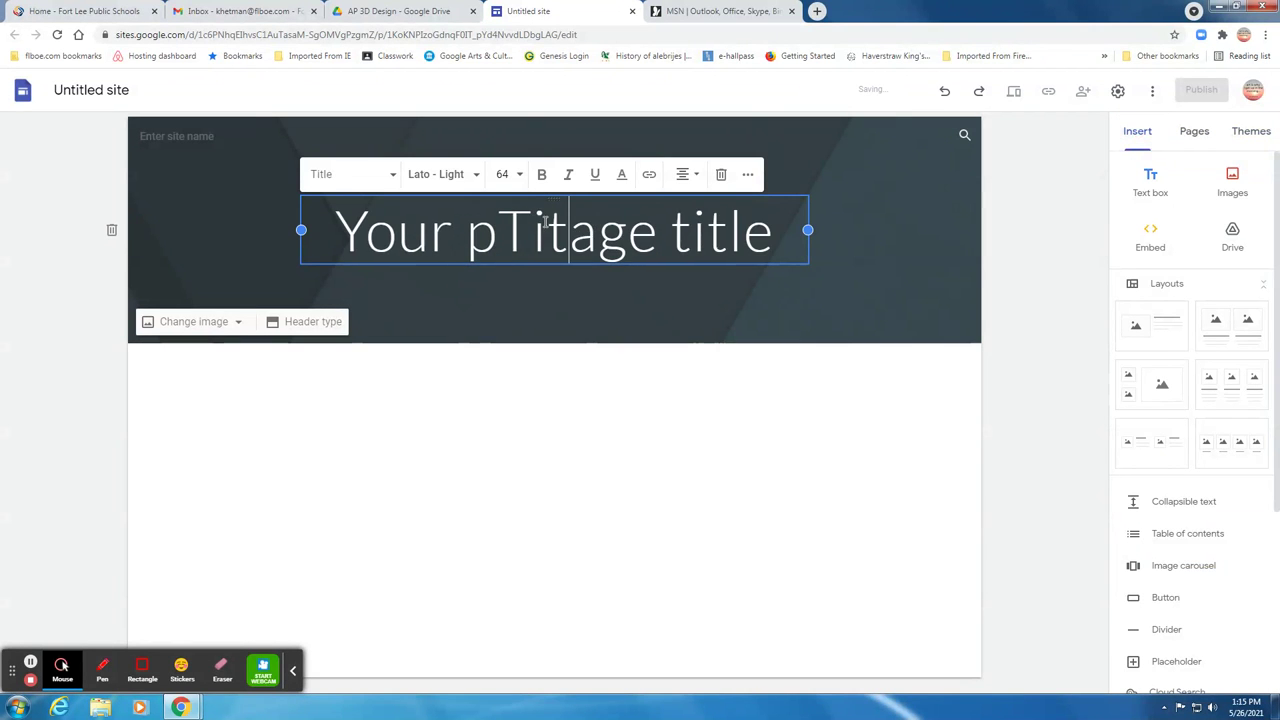
left_click_drag(296, 224, 776, 255)
type("Titl")
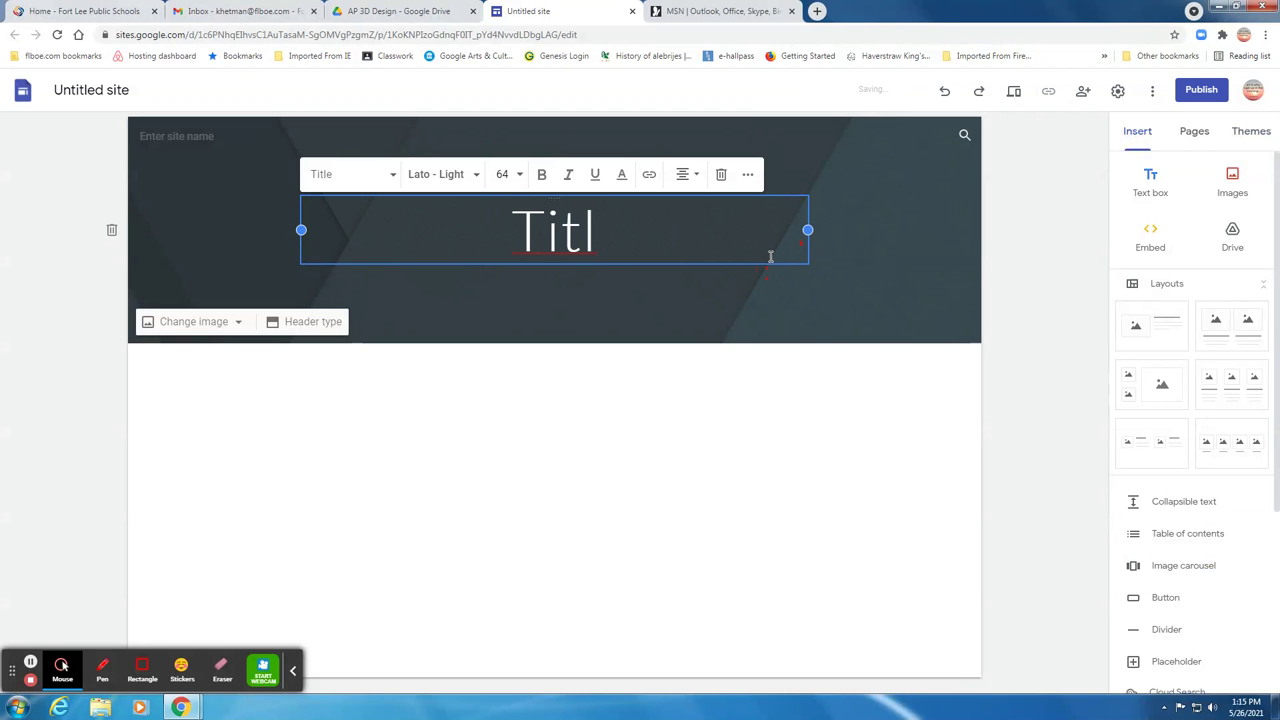
key("BackSpace")
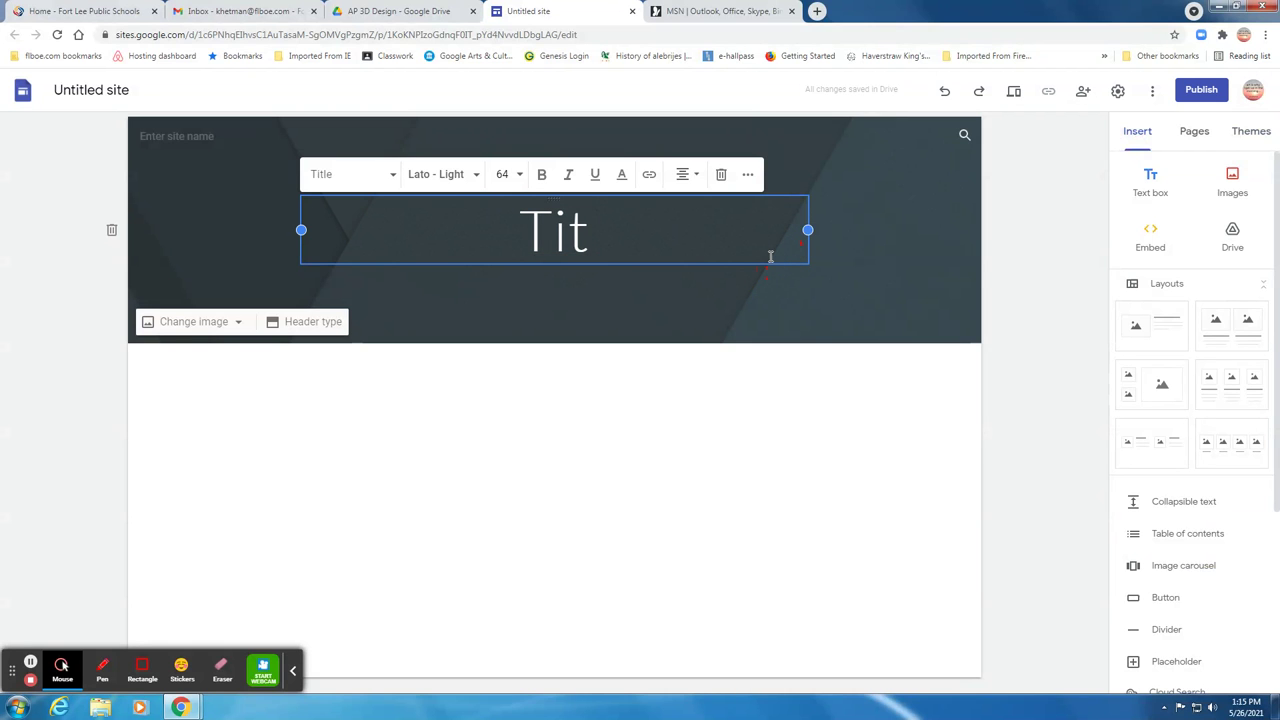
type("le")
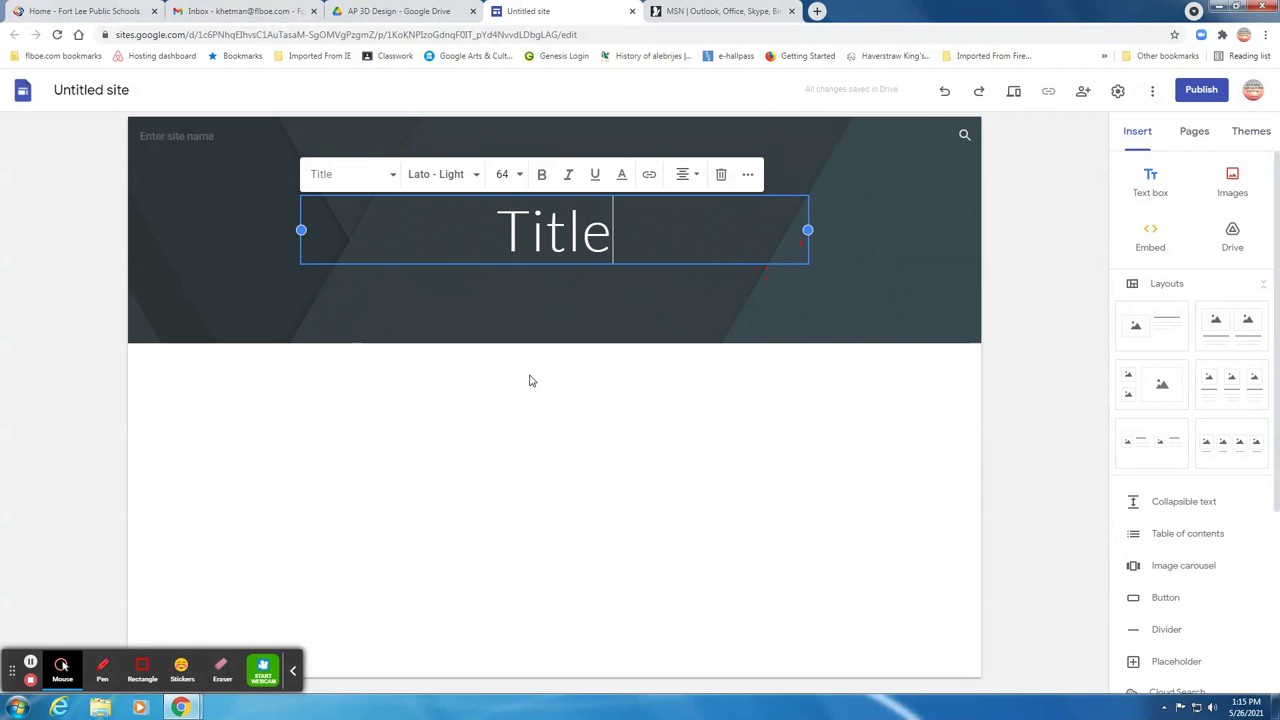
left_click(531, 381)
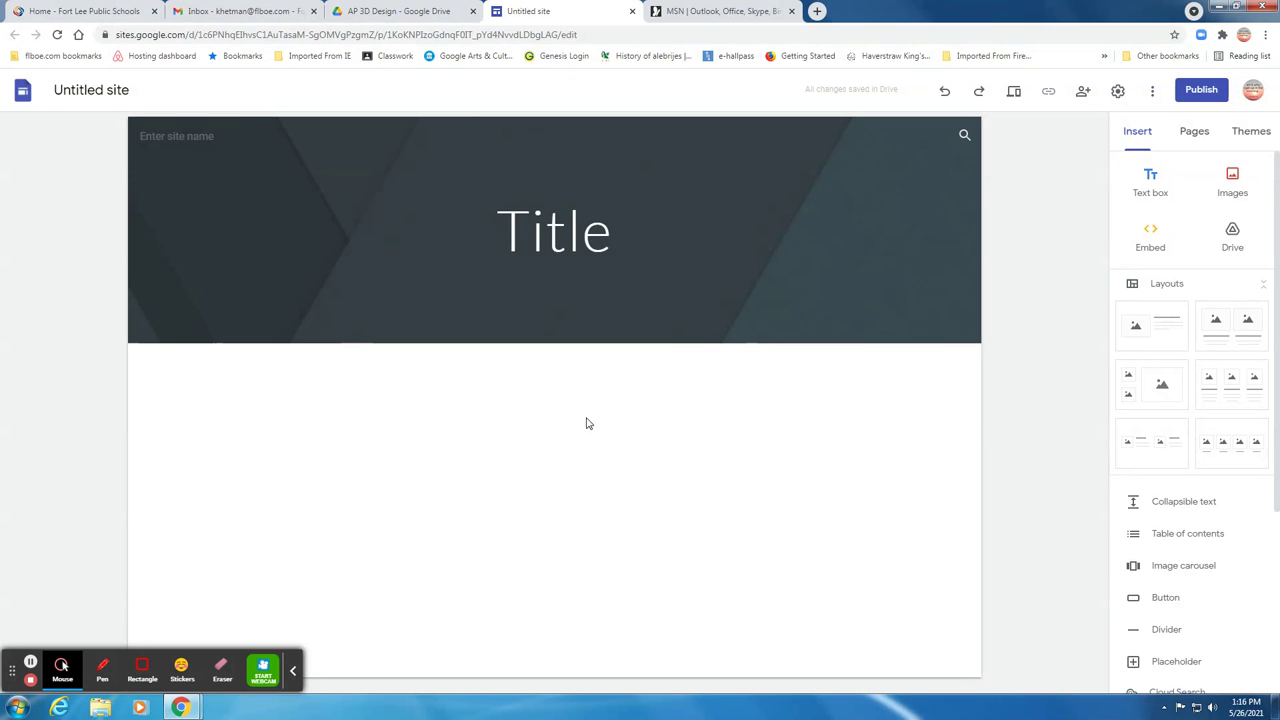
Rename the untitled site as "Sample AP Site"
left_click(100, 92)
type("Sample AP S")
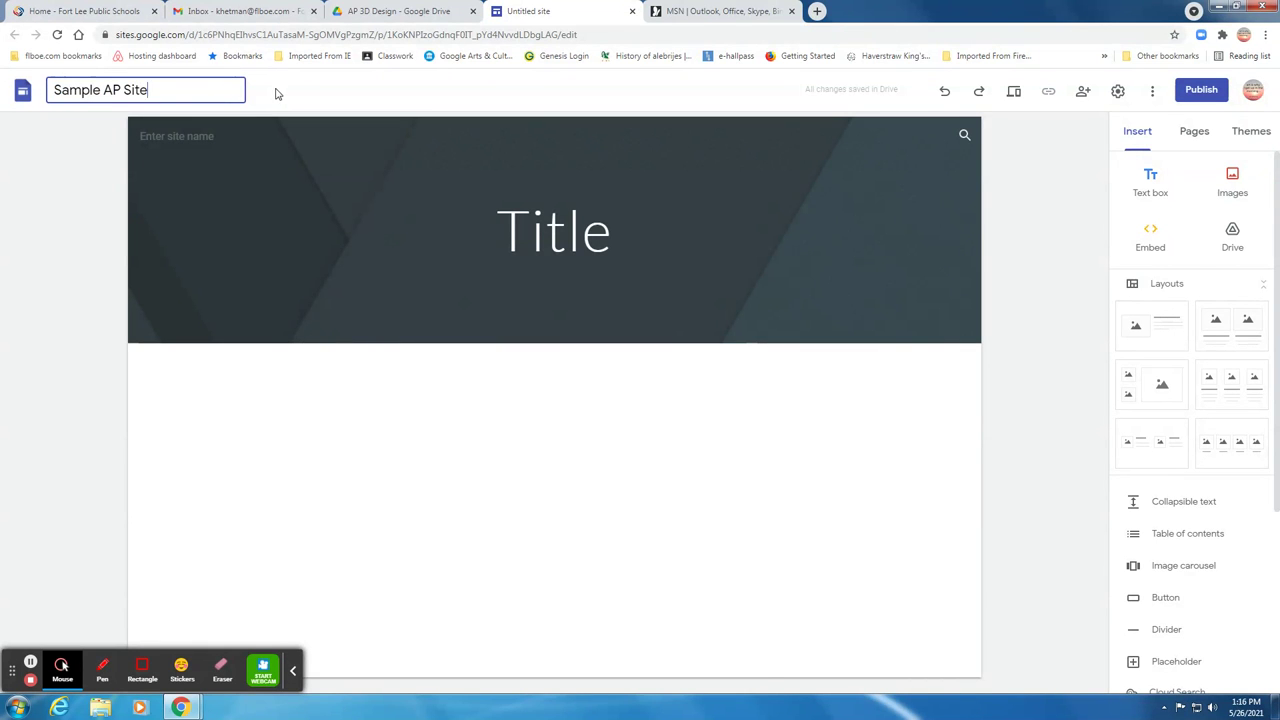
key("Return")
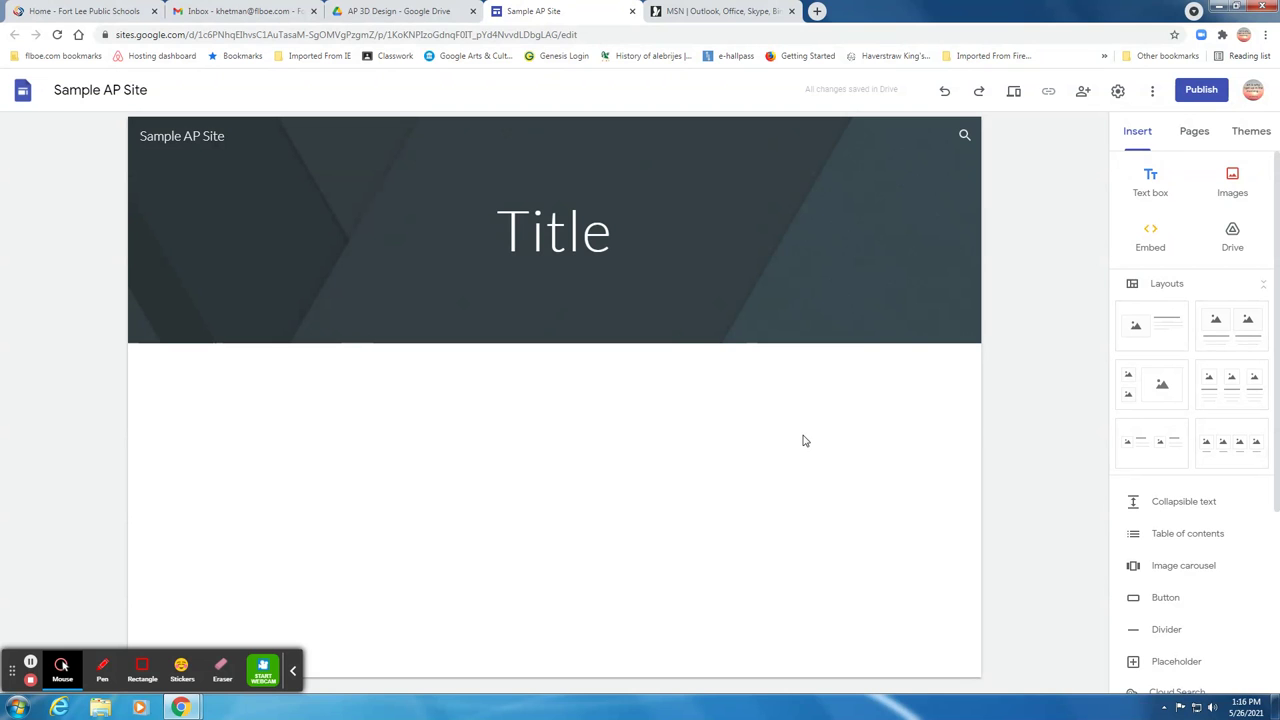
Add a text box below the home page header with the line "Welcome Page"
left_click(205, 413)
left_click(1150, 183)
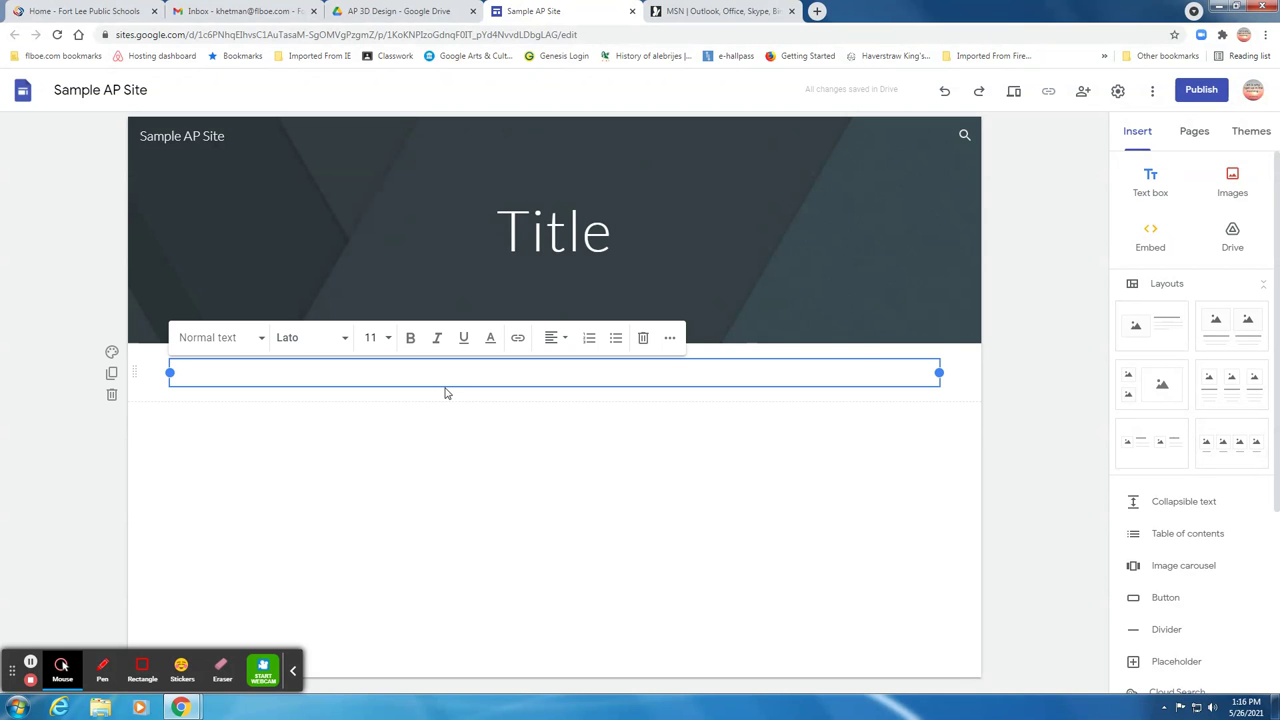
type("Wel")
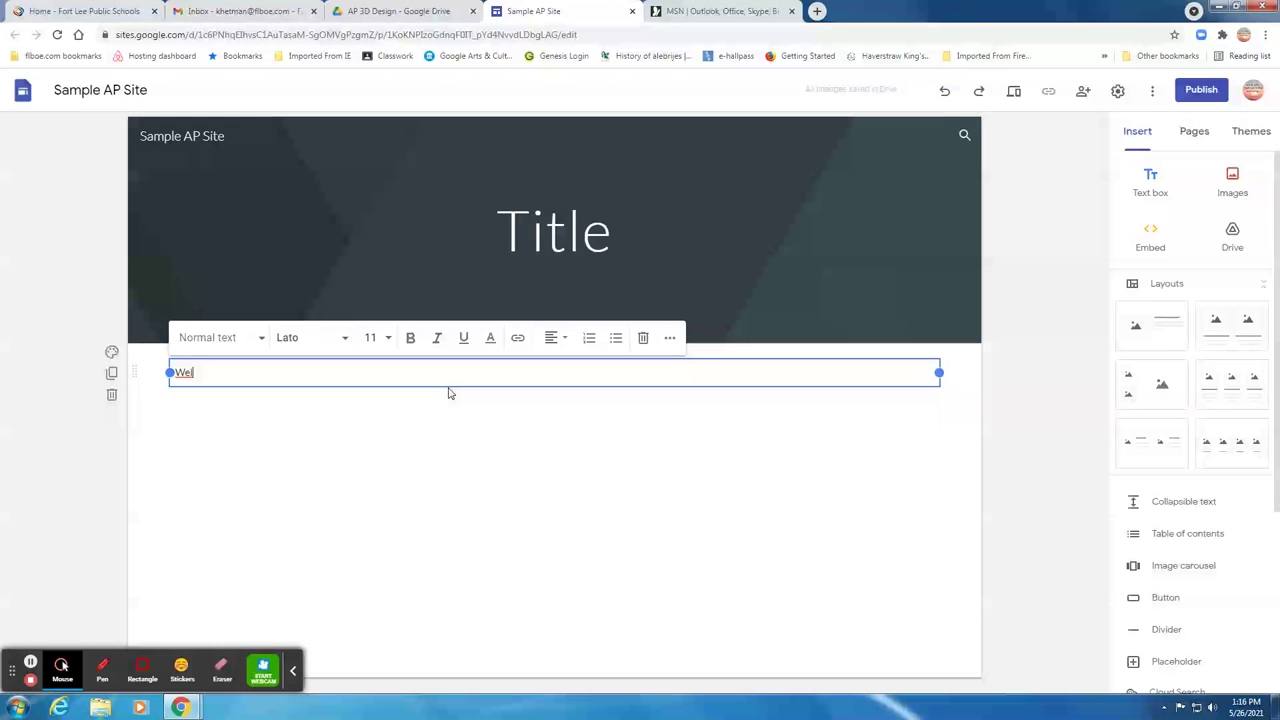
type("come Page")
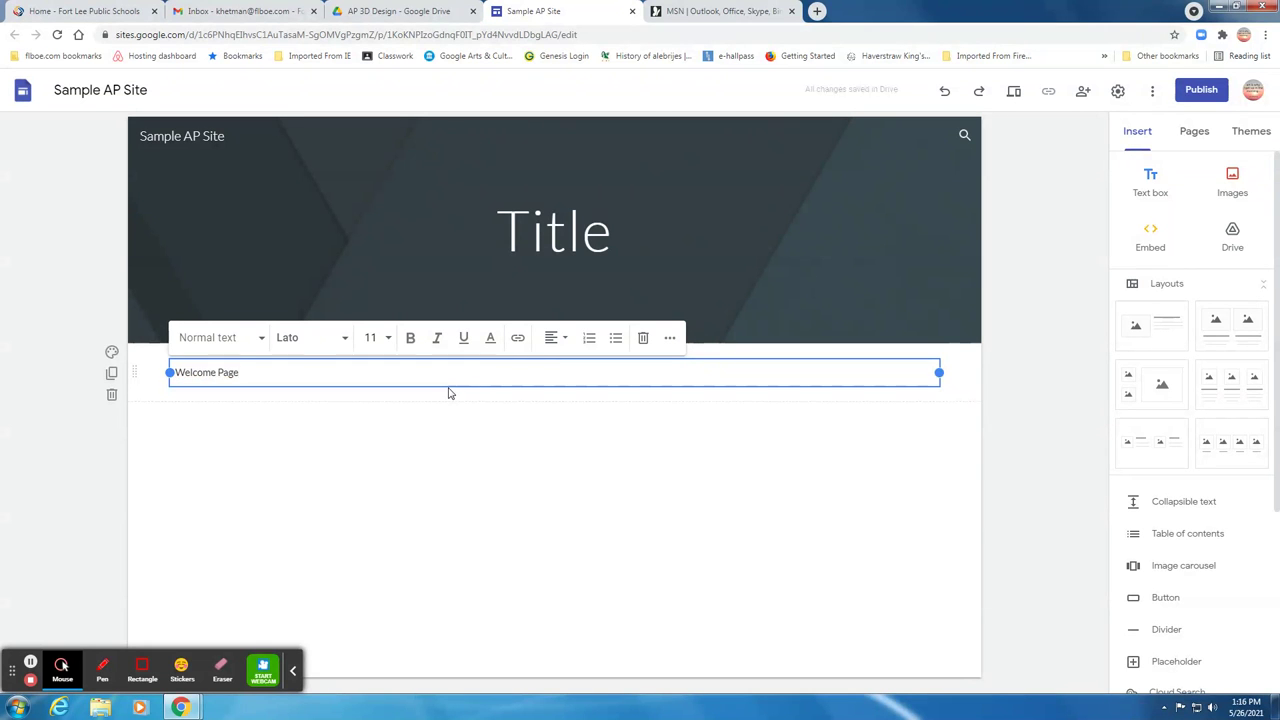
key("Return")
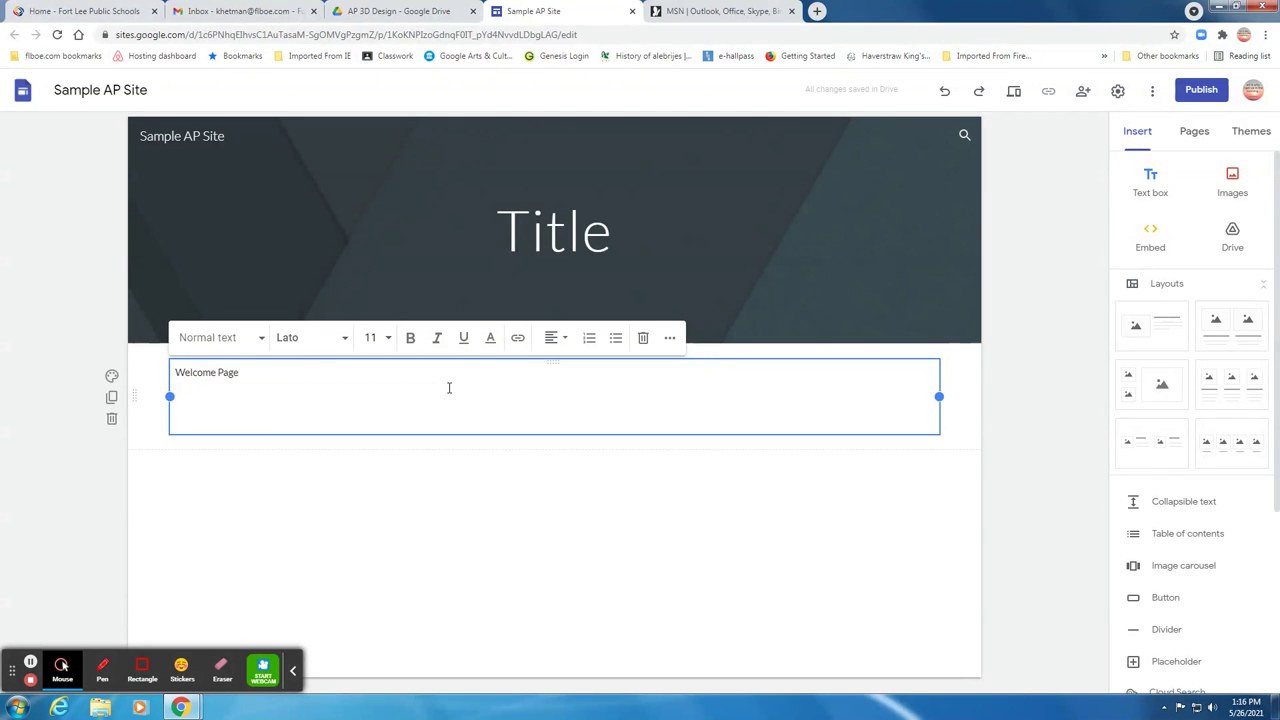
Add a bulleted list under "Welcome Page" with the items "Name", "What's your interests?", "Pic of yourself" and "any additional info"
left_click(616, 338)
type("Name")
key("Return")
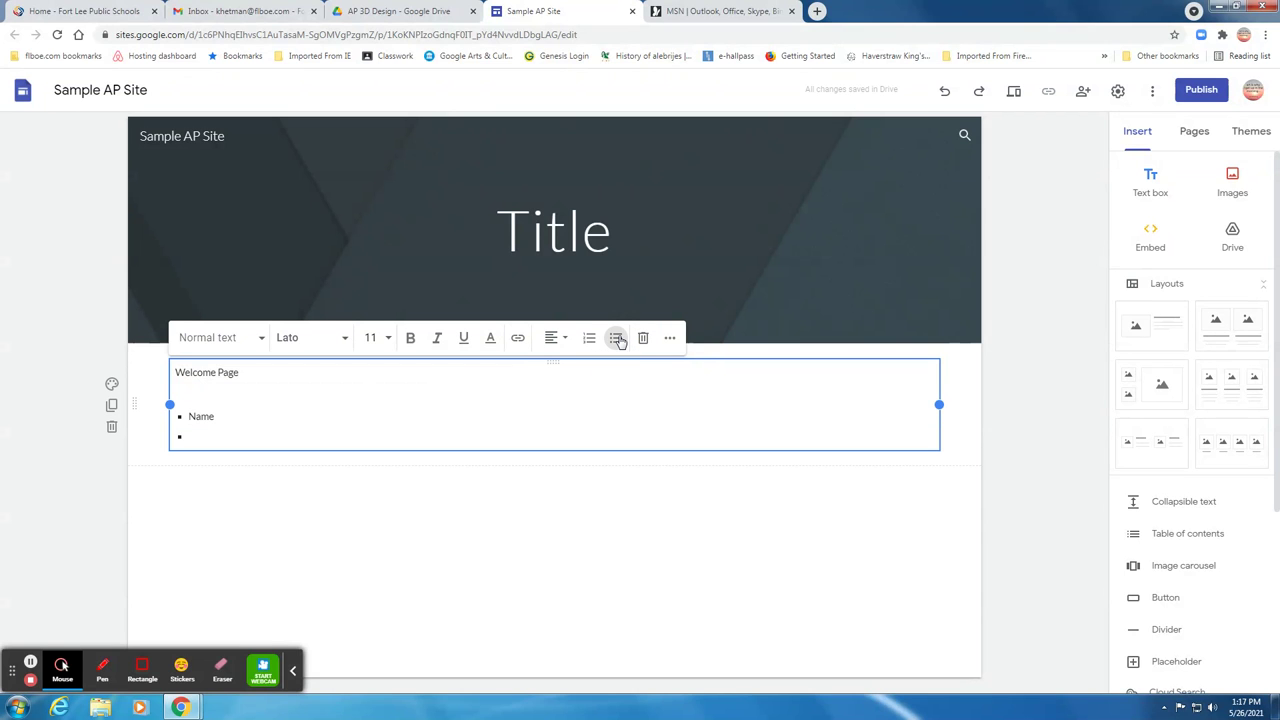
type("What's your intere")
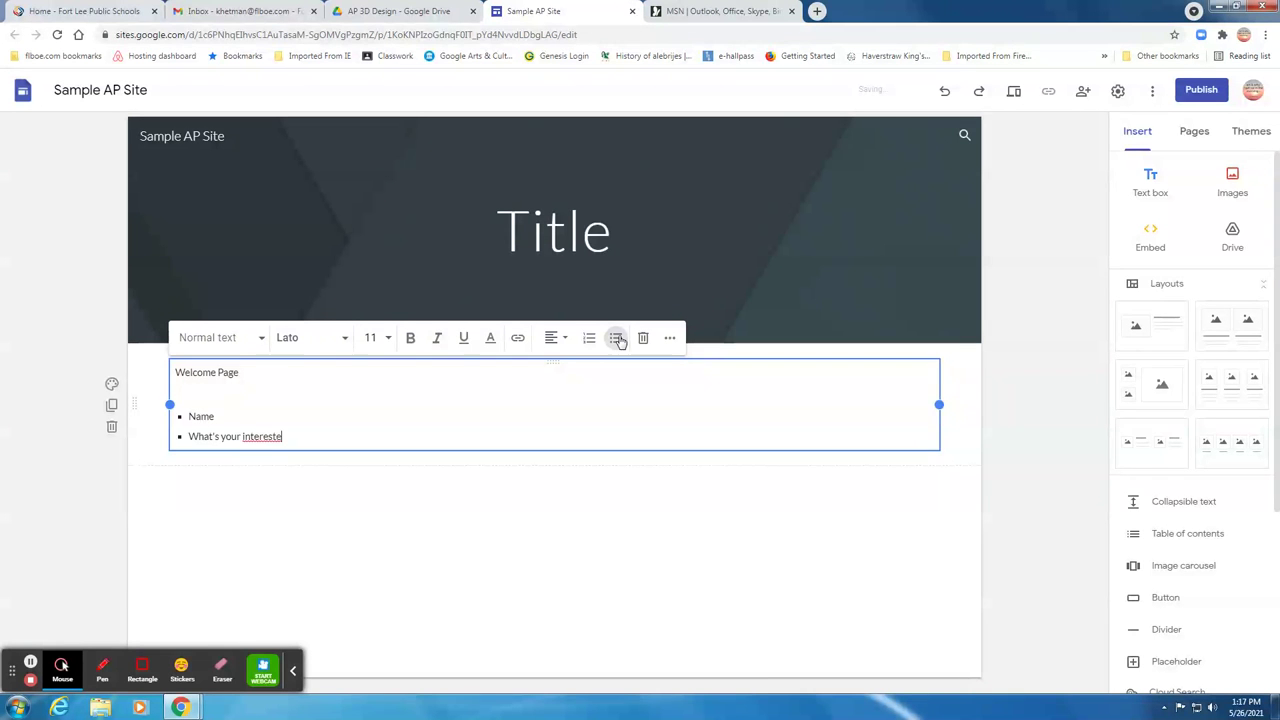
type("sts?")
key("Return")
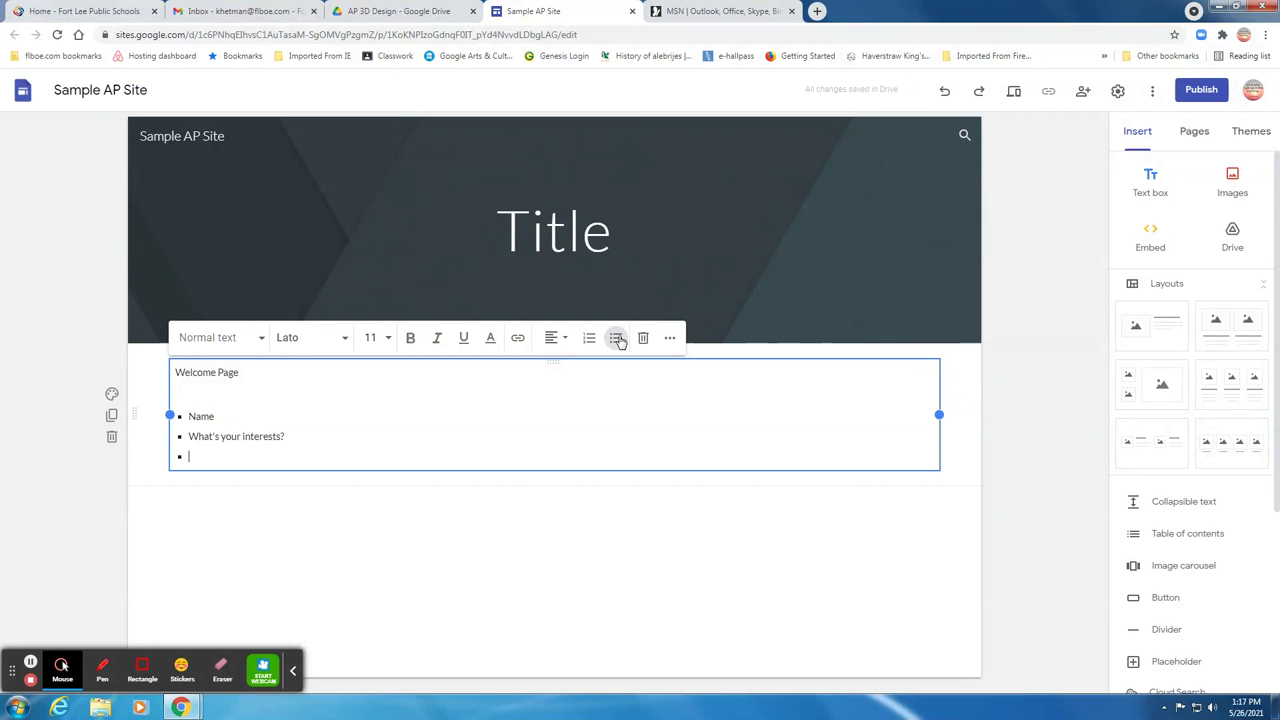
type("O")
key("Return")
type("ad")
key("BackSpace")
type("ny addition")
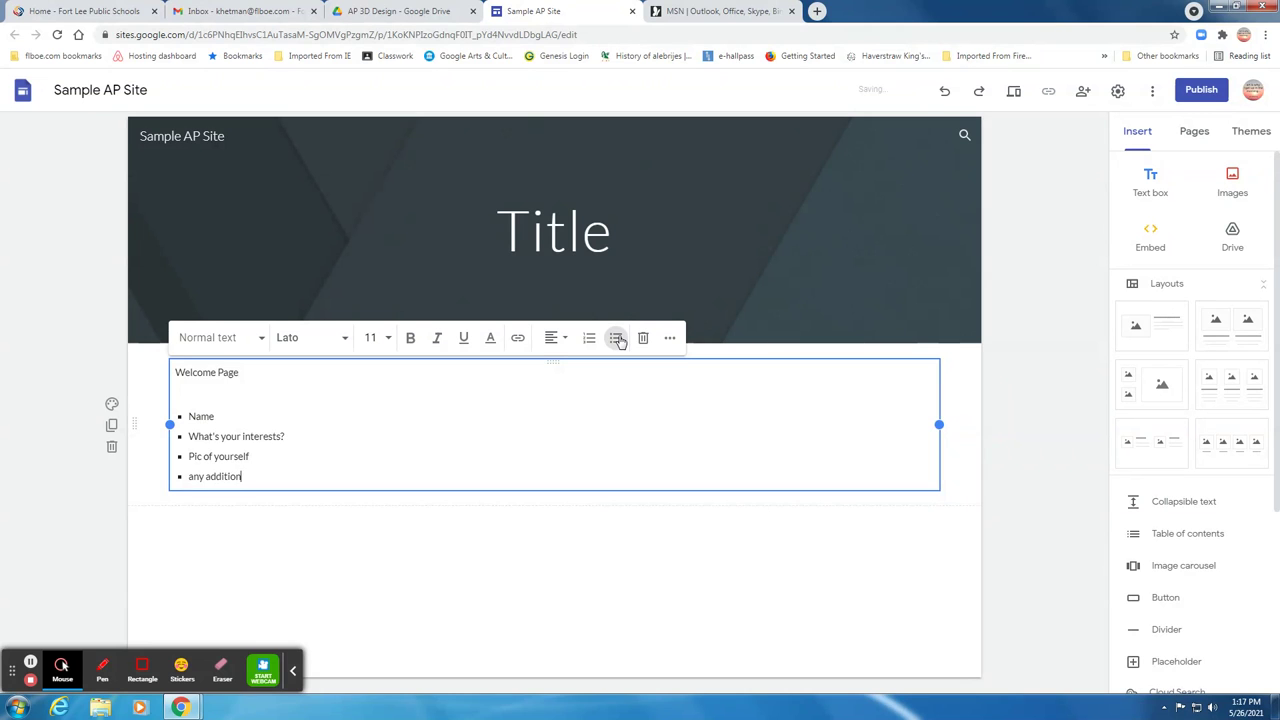
type("al infor")
key("BackSpace")
left_click(348, 568)
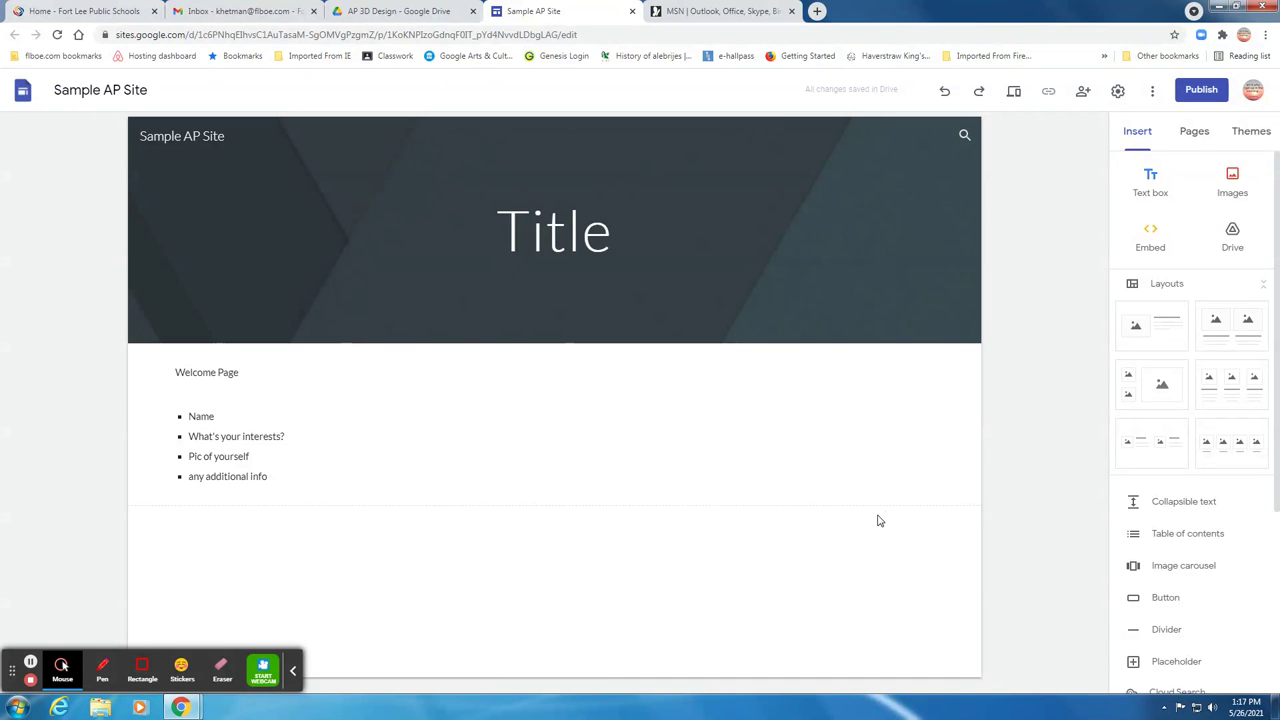
Add a new page named "Selected Works" to the site
left_click(1191, 138)
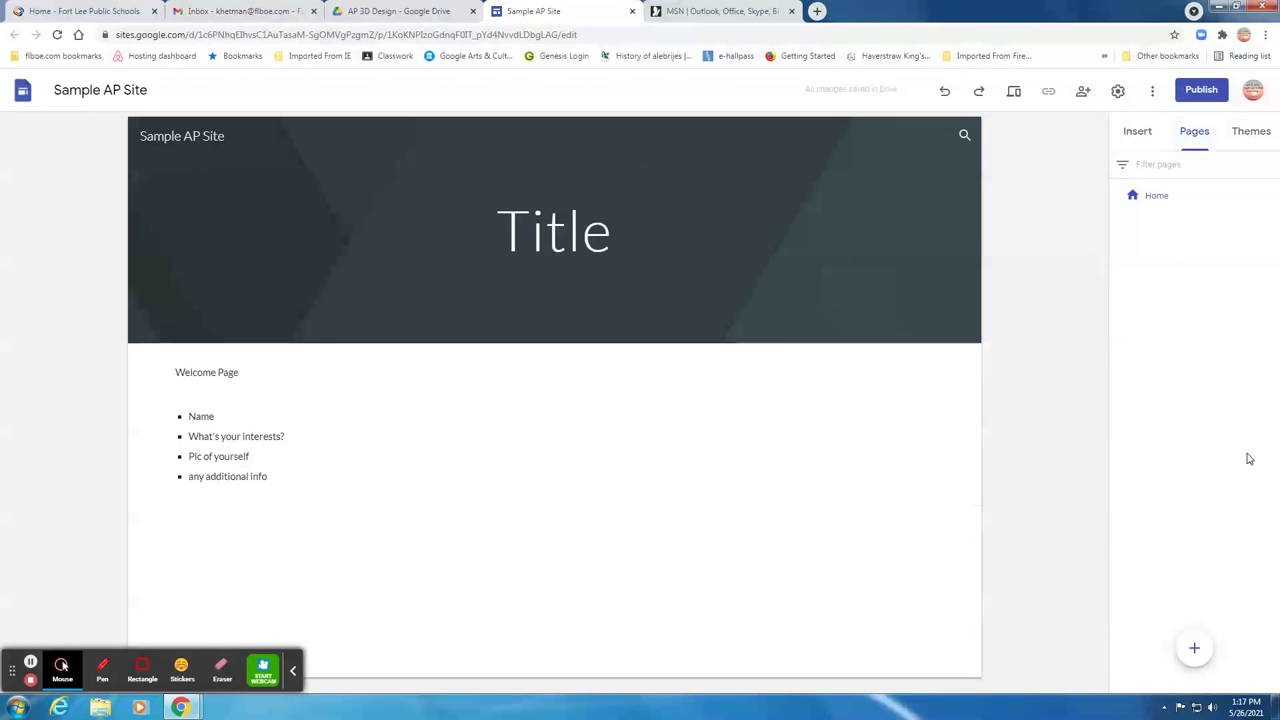
left_click(1194, 650)
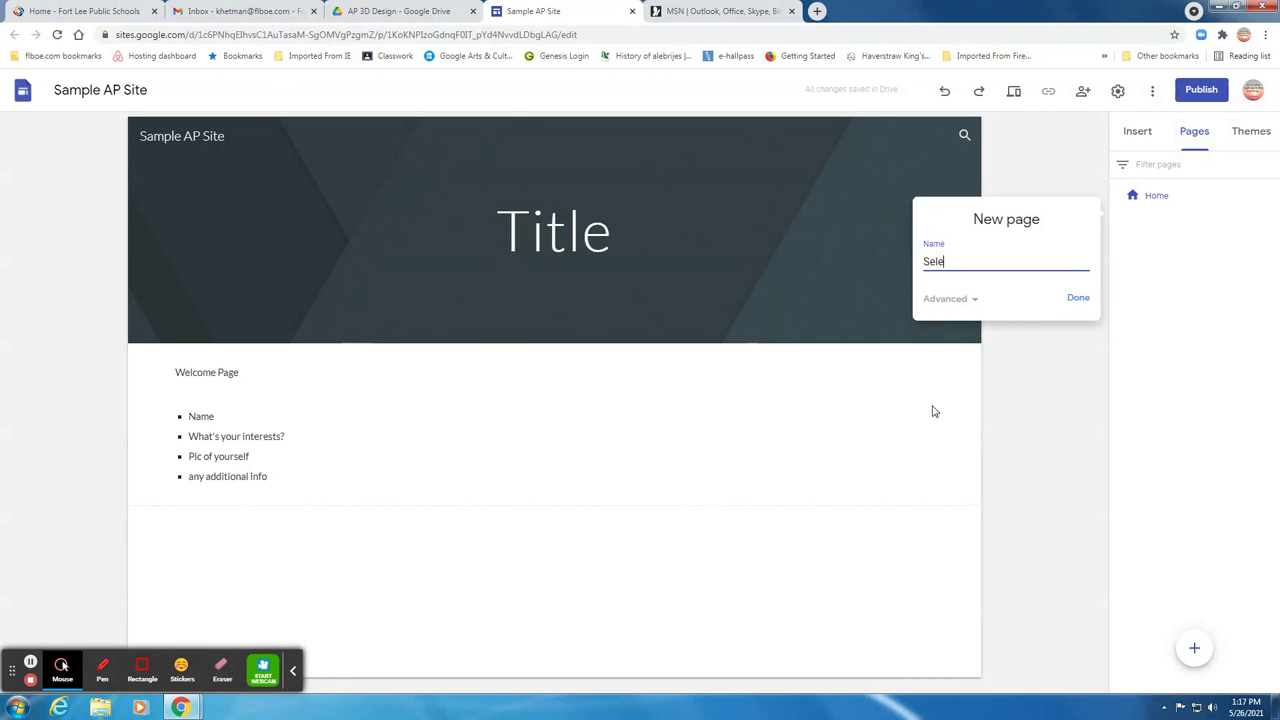
type("Works")
left_click(1077, 297)
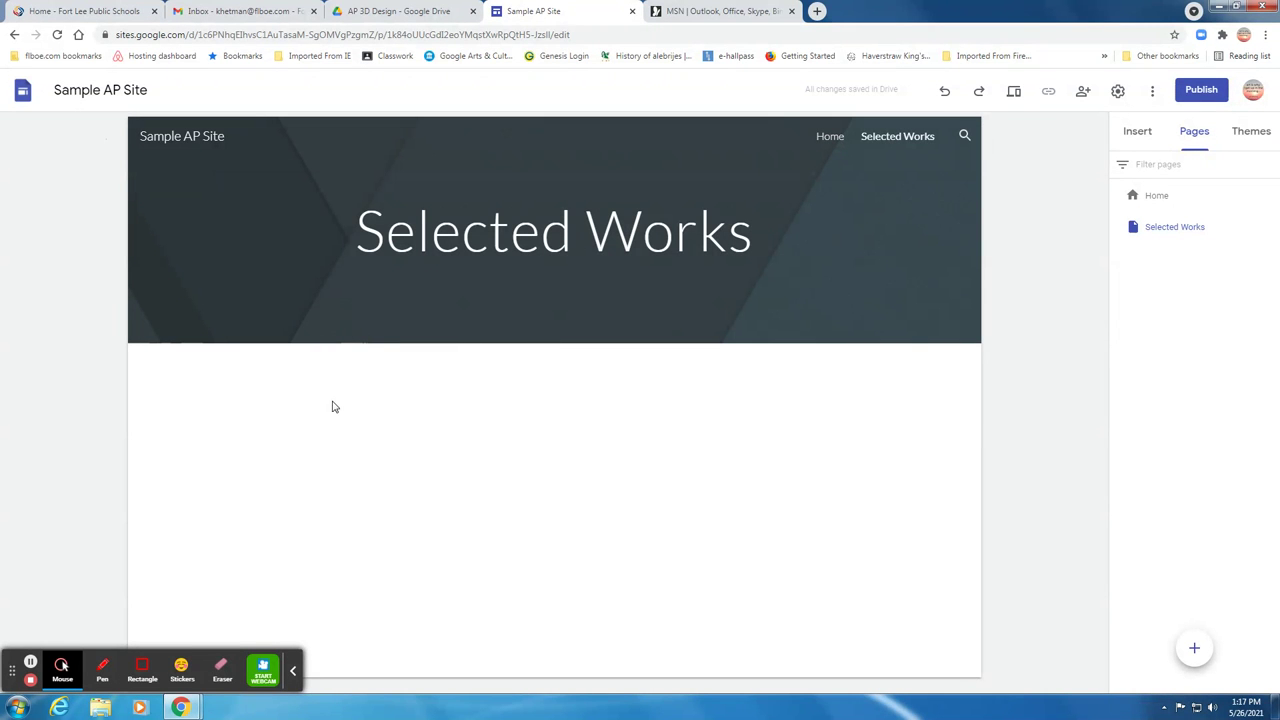
Insert a text box on the Selected Works page reading "This is where you will post your 5 selected works -- images, text, dimensions"
left_click(1139, 133)
left_click(1158, 198)
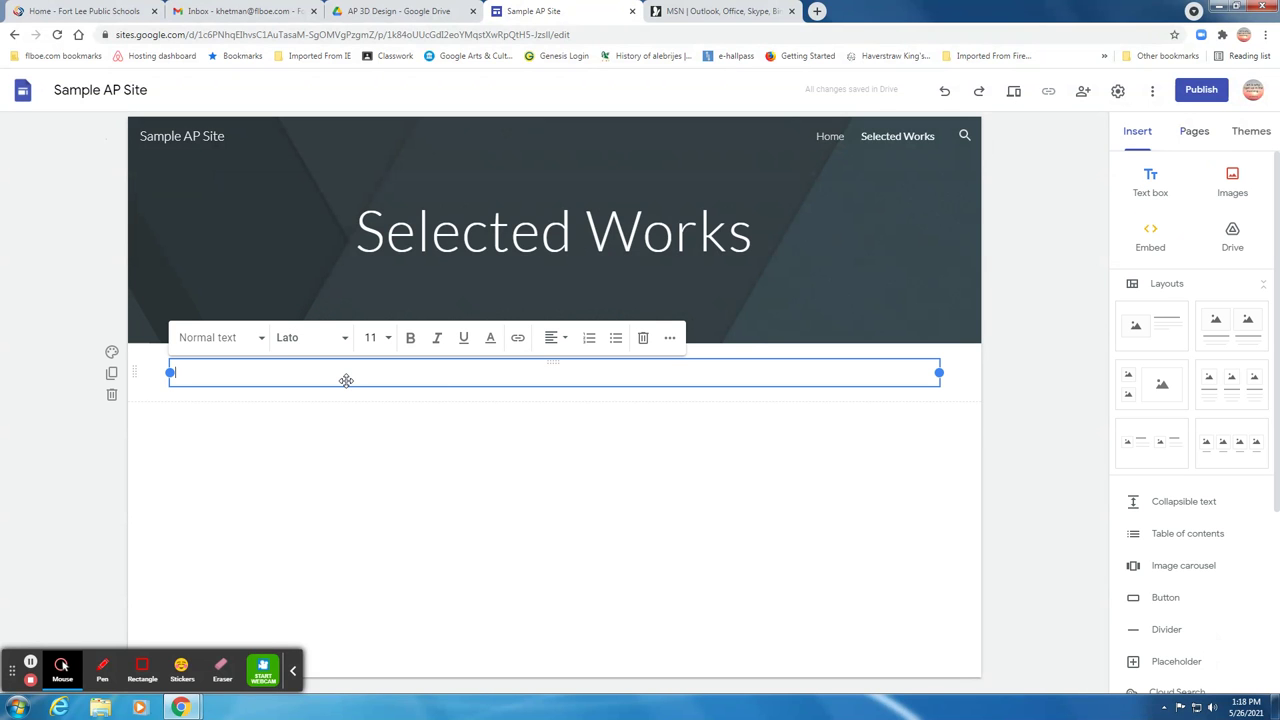
type("This is where you will post your 5 selected works")
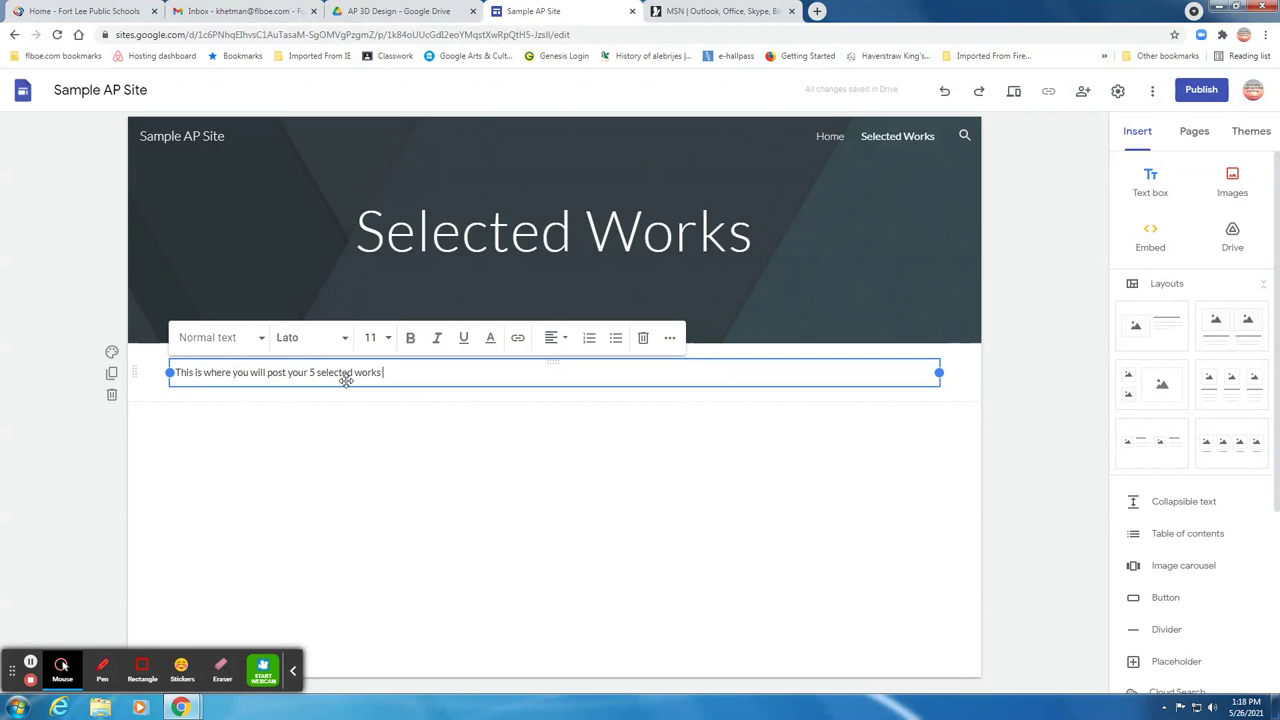
type("-- images, text,")
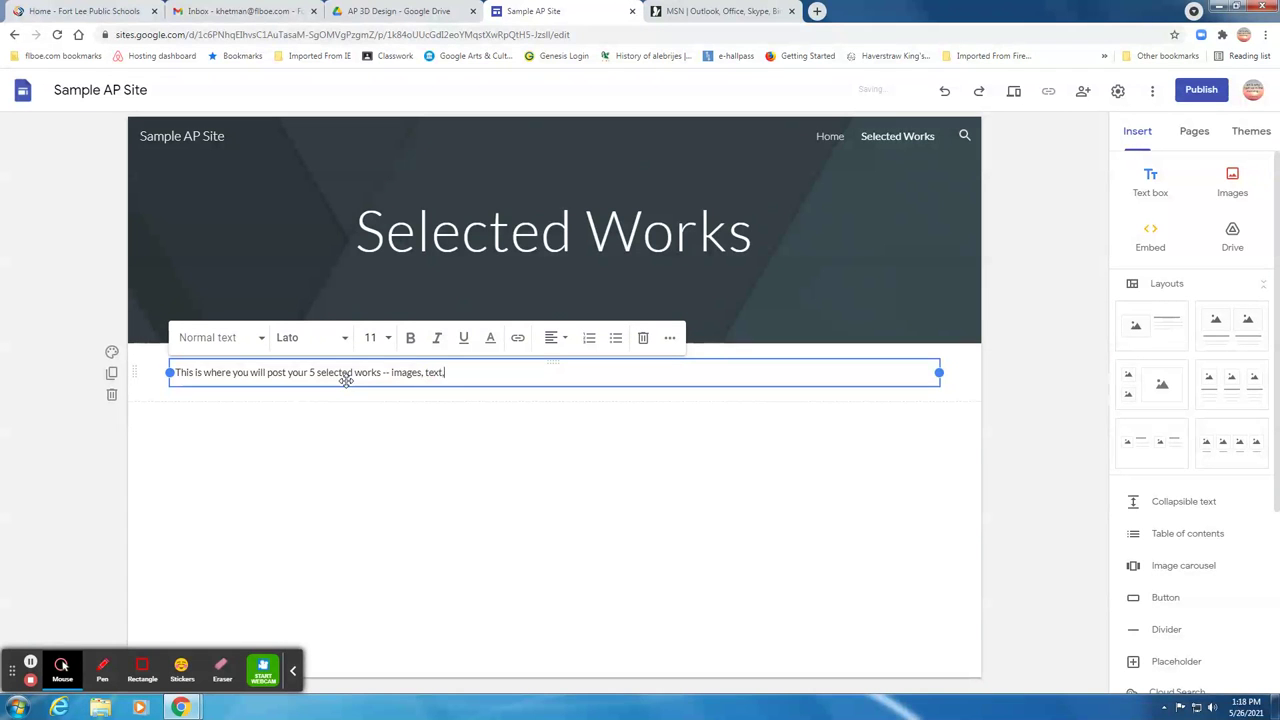
type(" dimensions.")
key("BackSpace")
left_click(406, 454)
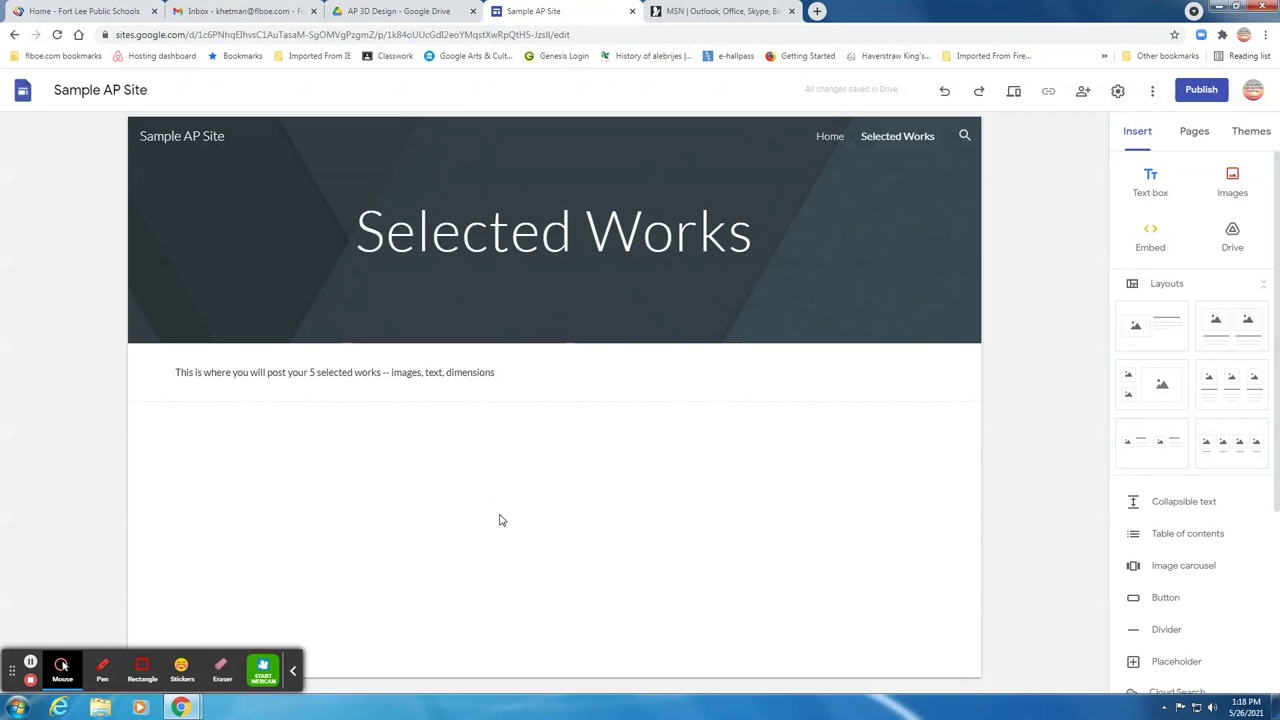
left_click(537, 374)
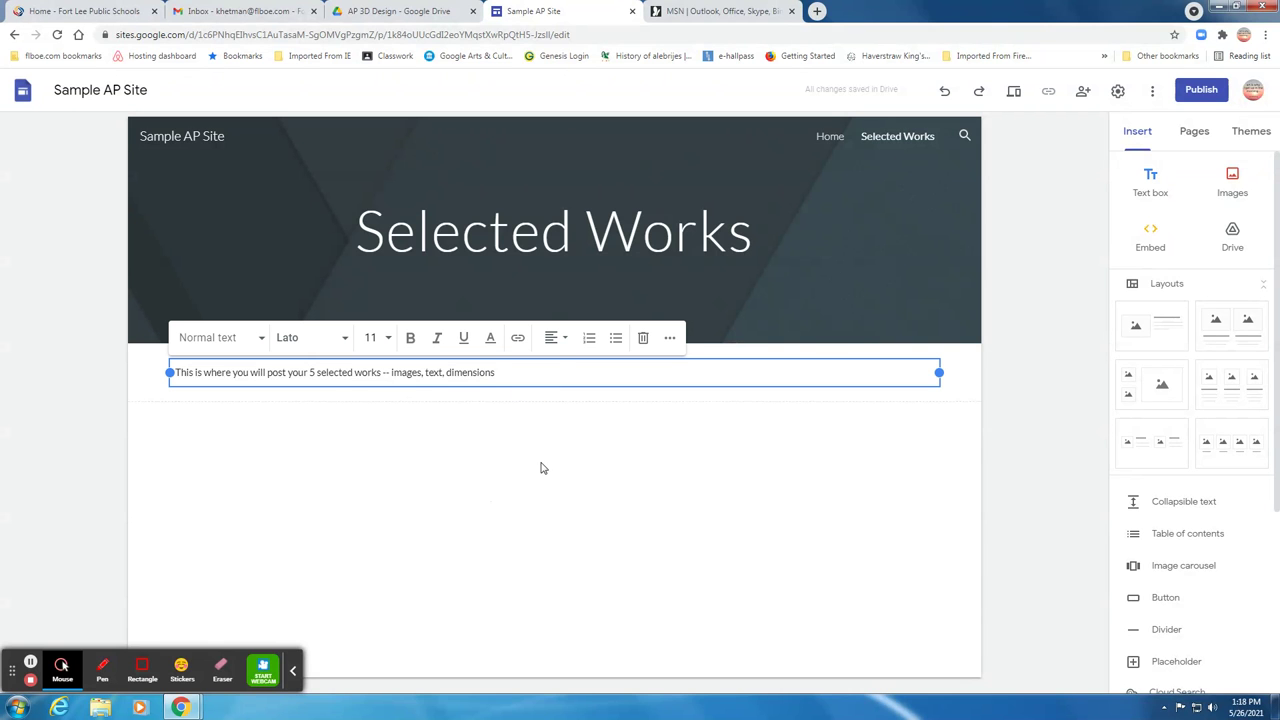
left_click(512, 500)
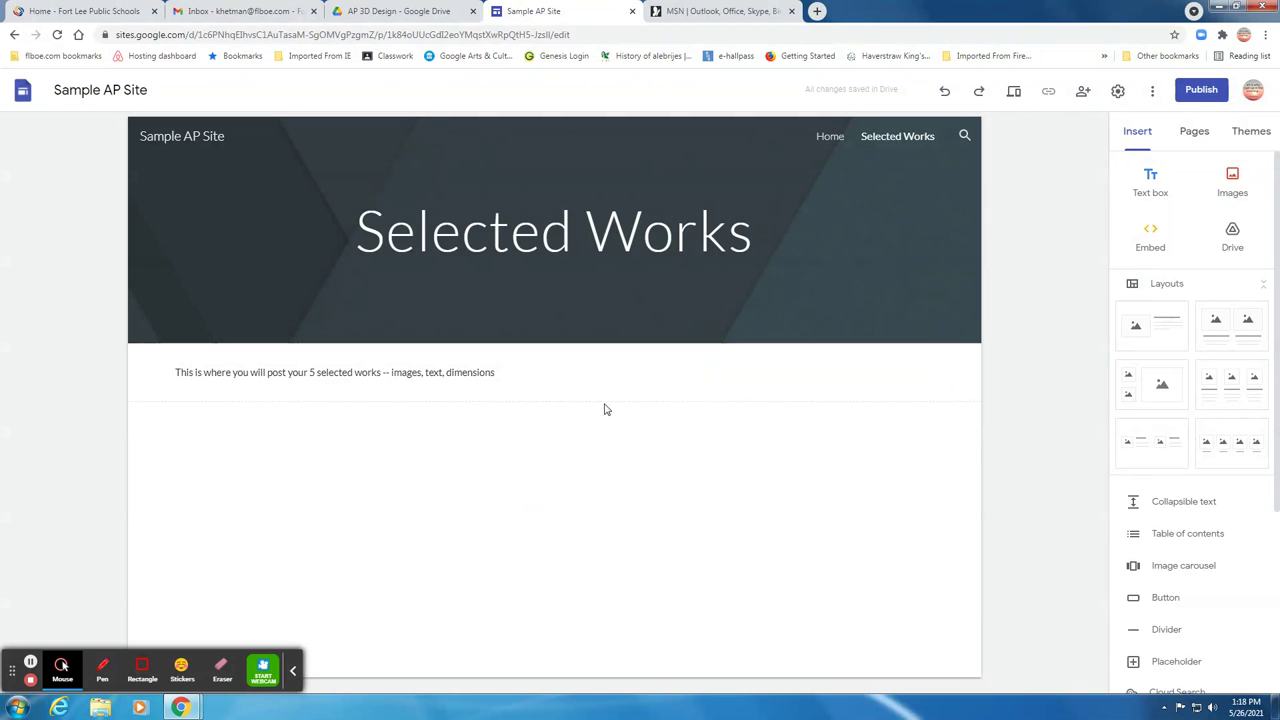
Add a new page named "Sustained Investigation" to the site
left_click(1190, 128)
left_click(1196, 652)
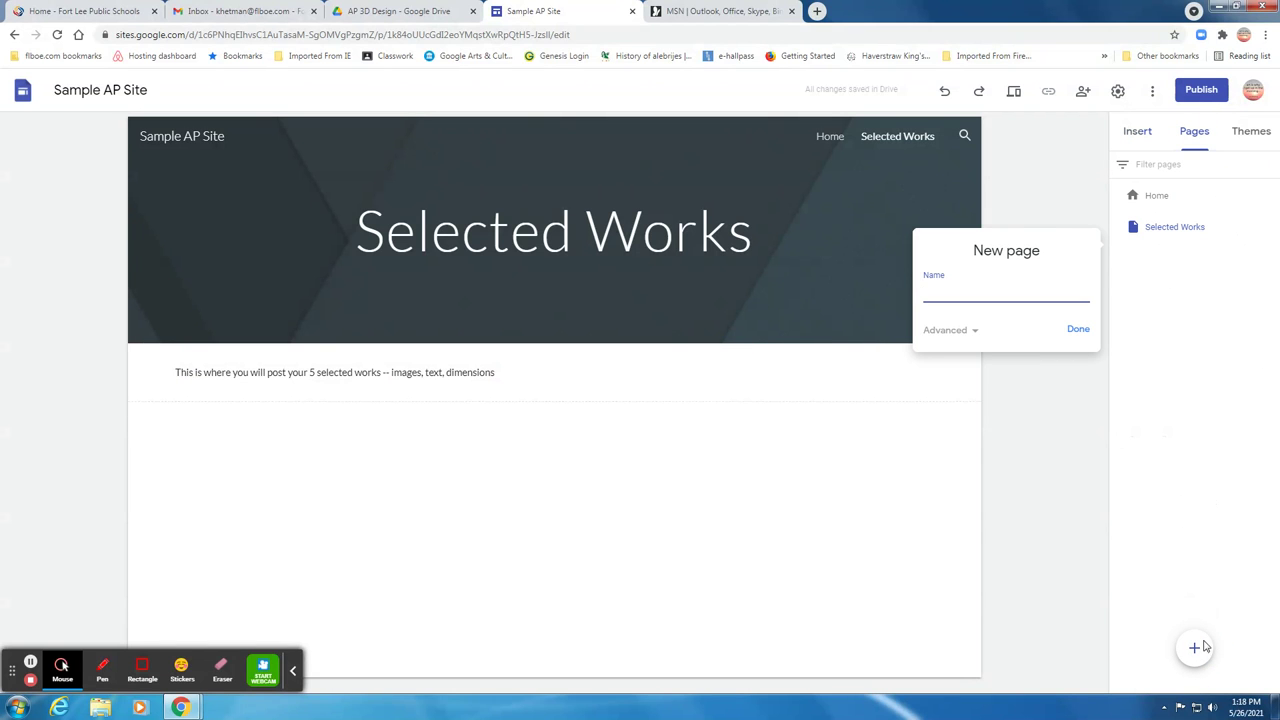
type("Sustained Investi")
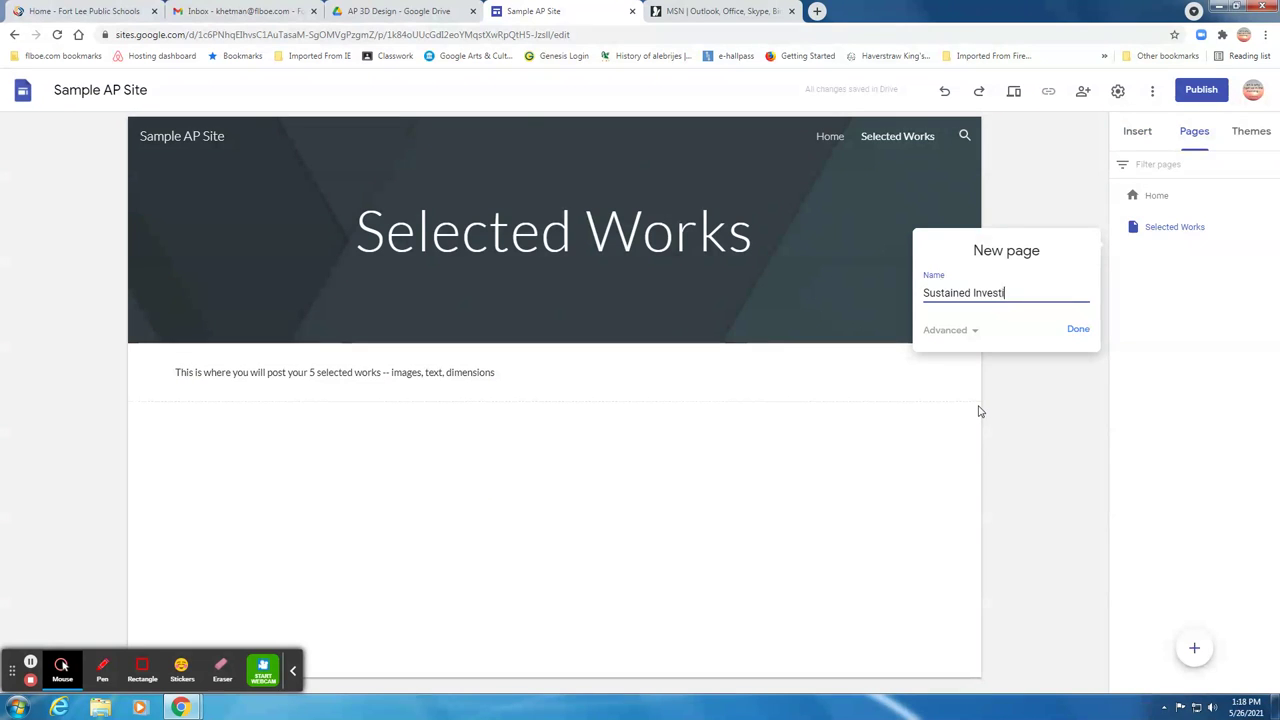
type("gation")
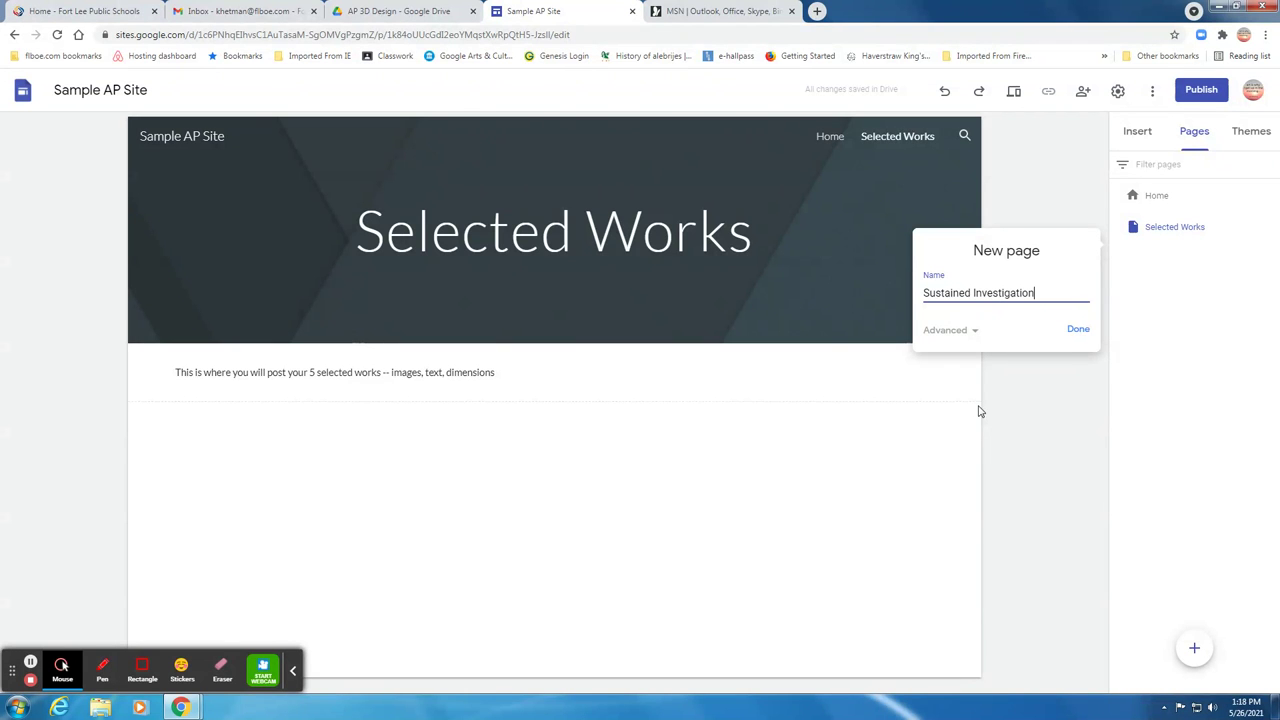
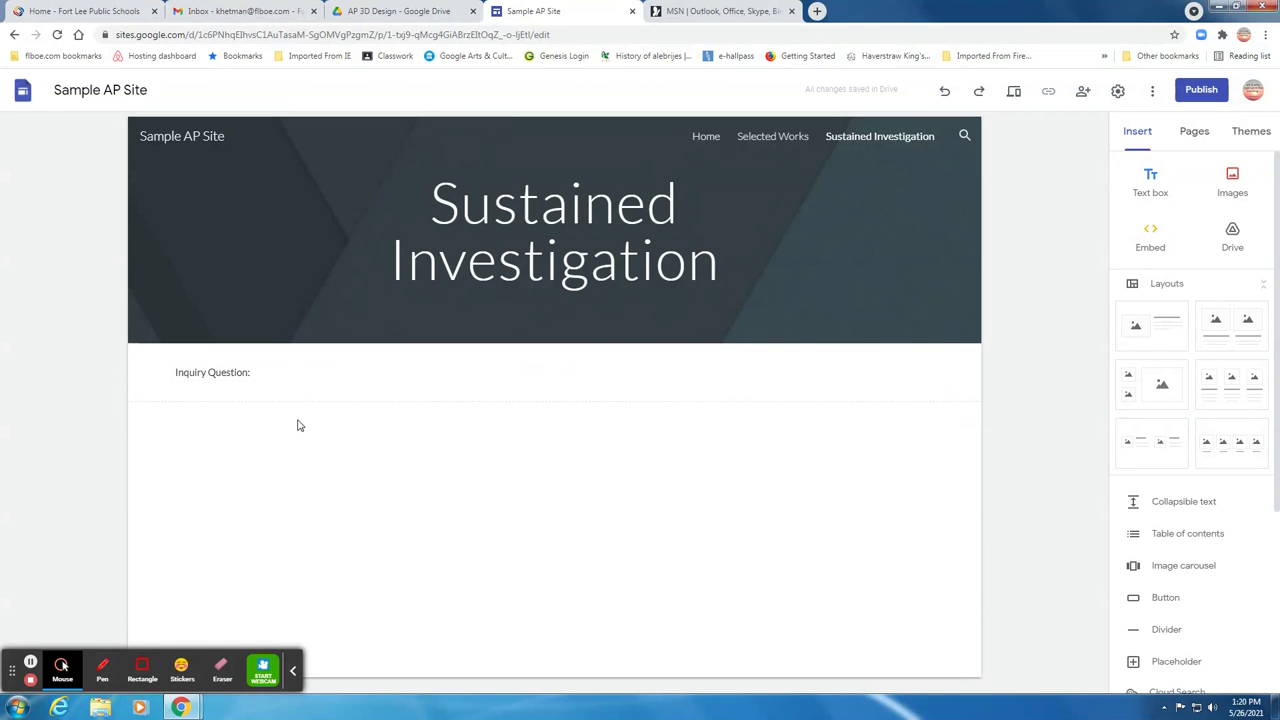
Add an empty text box below "Inquiry Question:" and insert a divider between the two text sections
left_click(1150, 185)
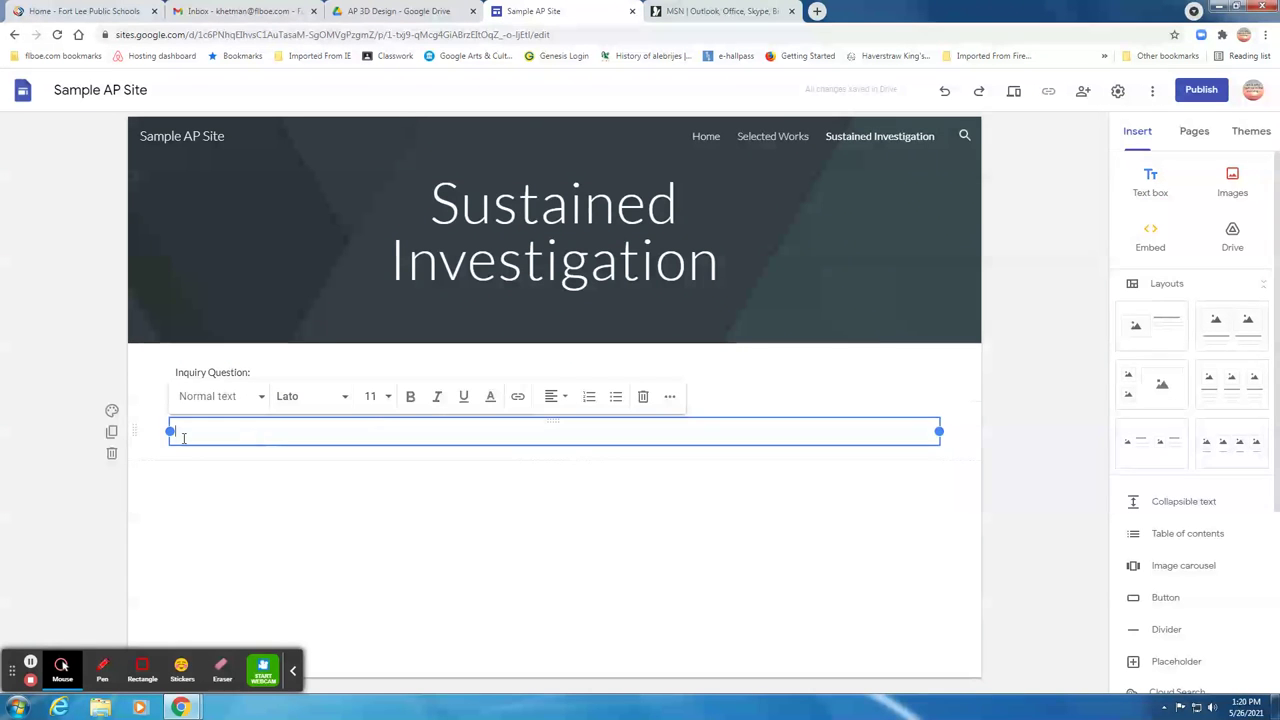
left_click(151, 406)
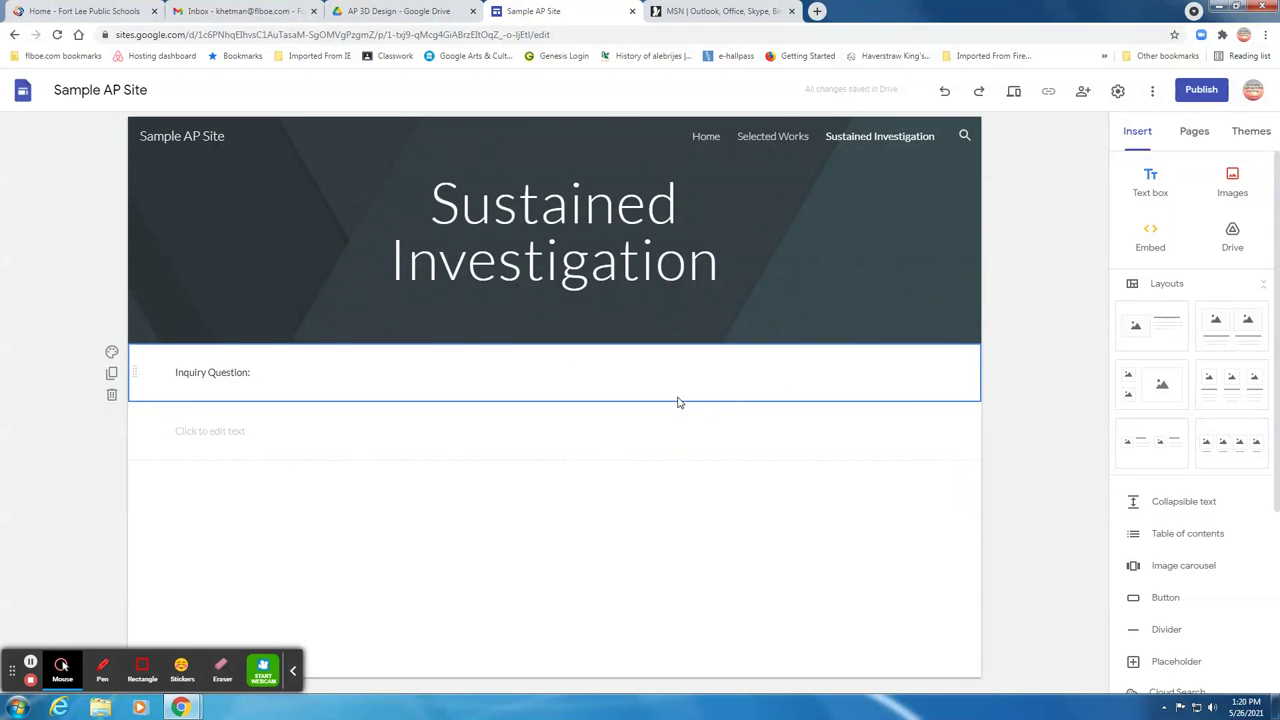
scroll(1252, 520, "down", 2)
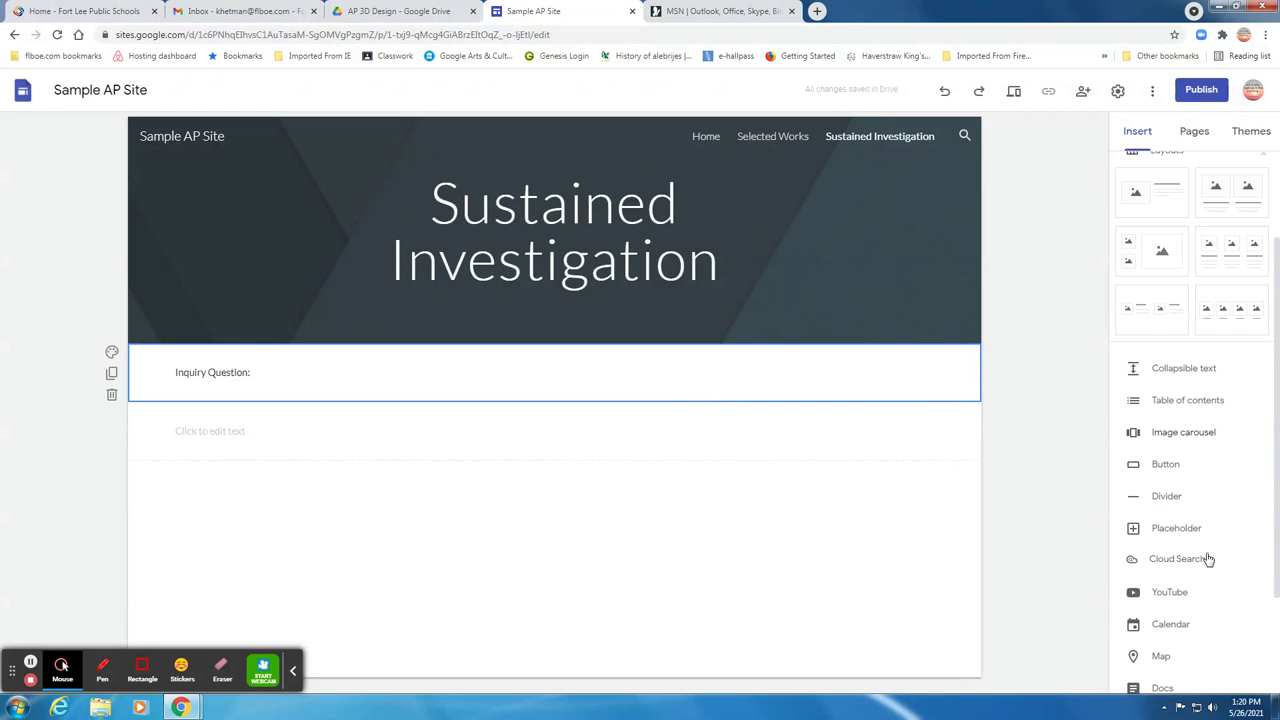
left_click(1152, 497)
Enter "Sustained Investigation is 15 images total." in the empty text box below the divider
left_click(267, 446)
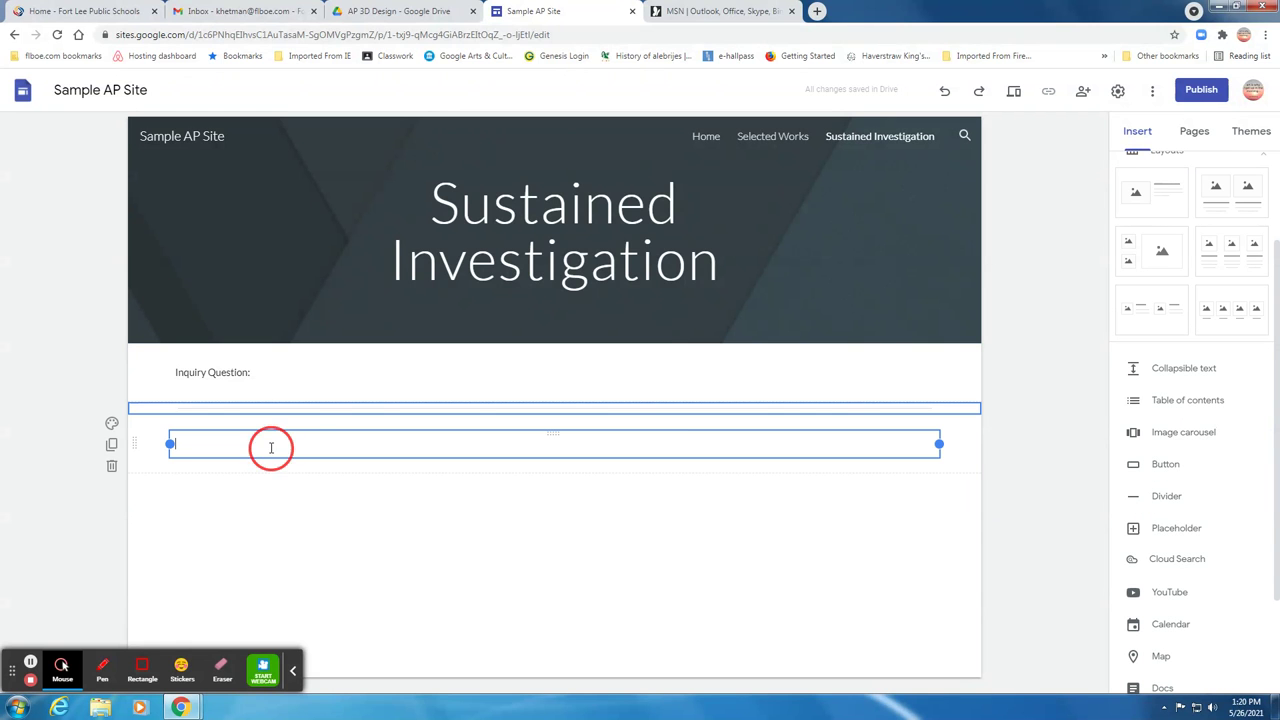
type("Ski")
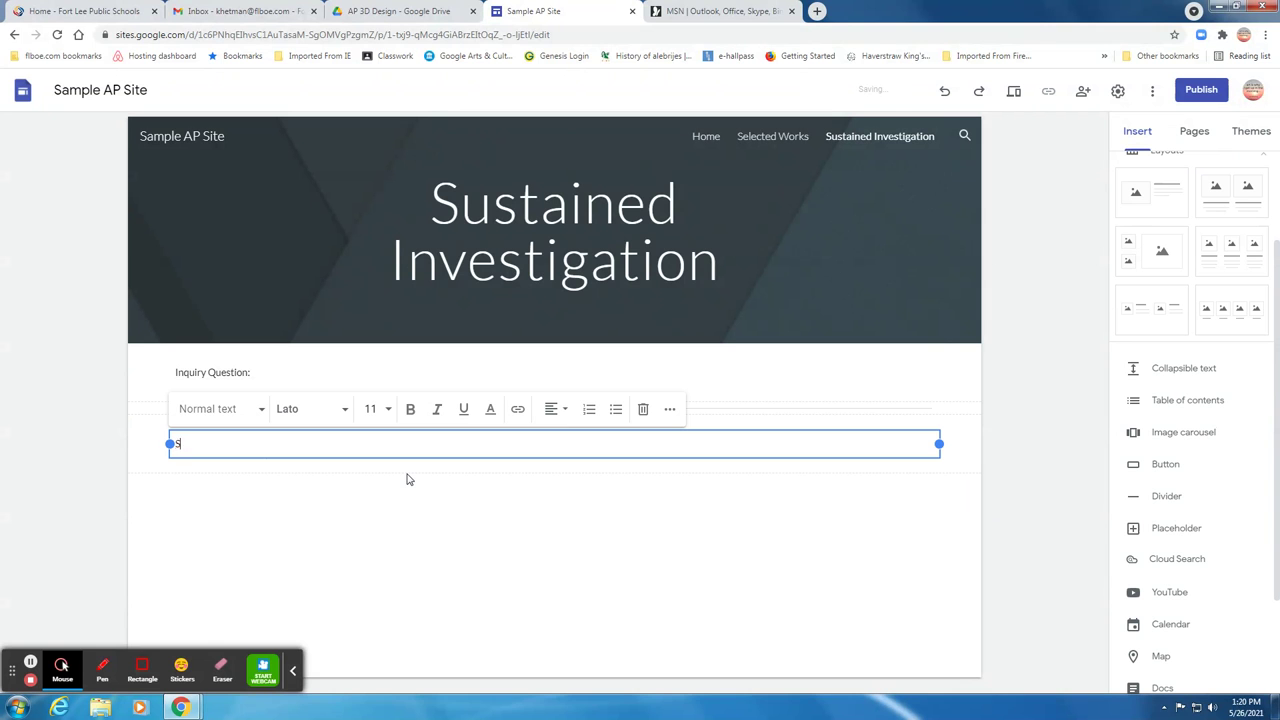
key("BackSpace")
key("BackSpace")
type("ustain")
type("ed Invest")
type("igation")
type(" p")
key("BackSpace")
type("is 15 images total.  ")
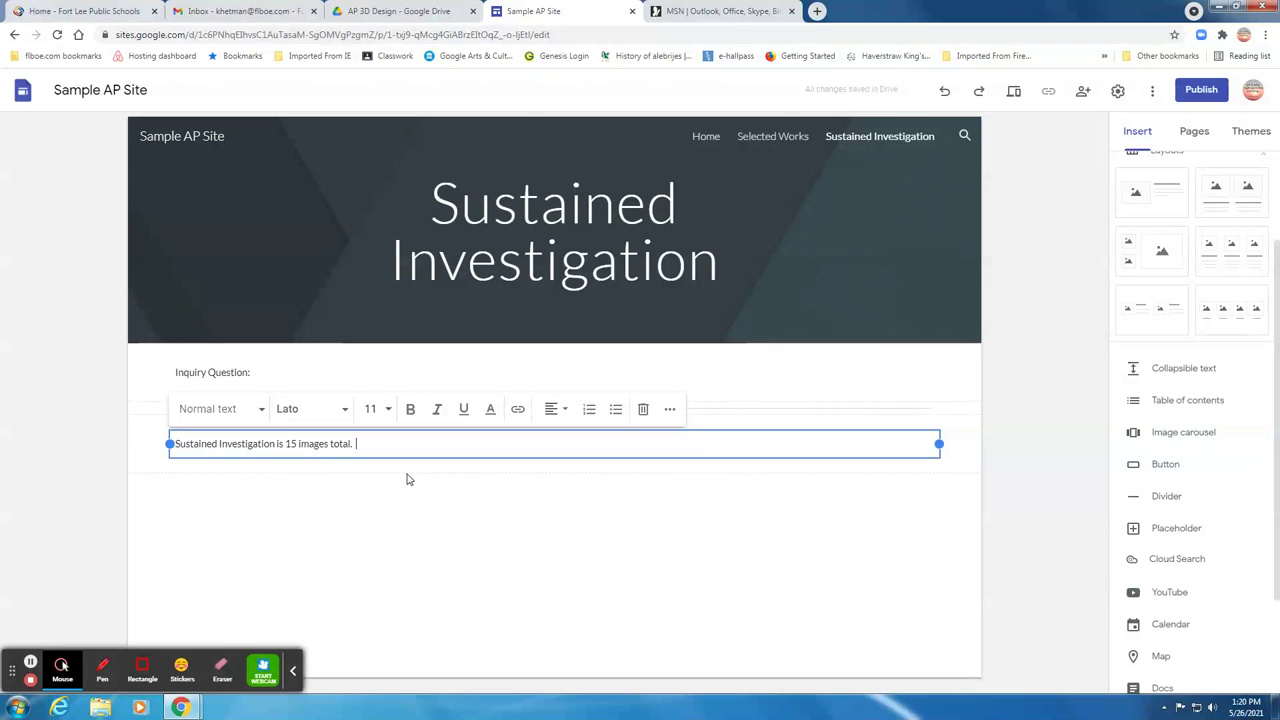
Append "Students should complete 10-12 finished artworks. Process images: 3-5 images." to the text below the divider
type("Students sho")
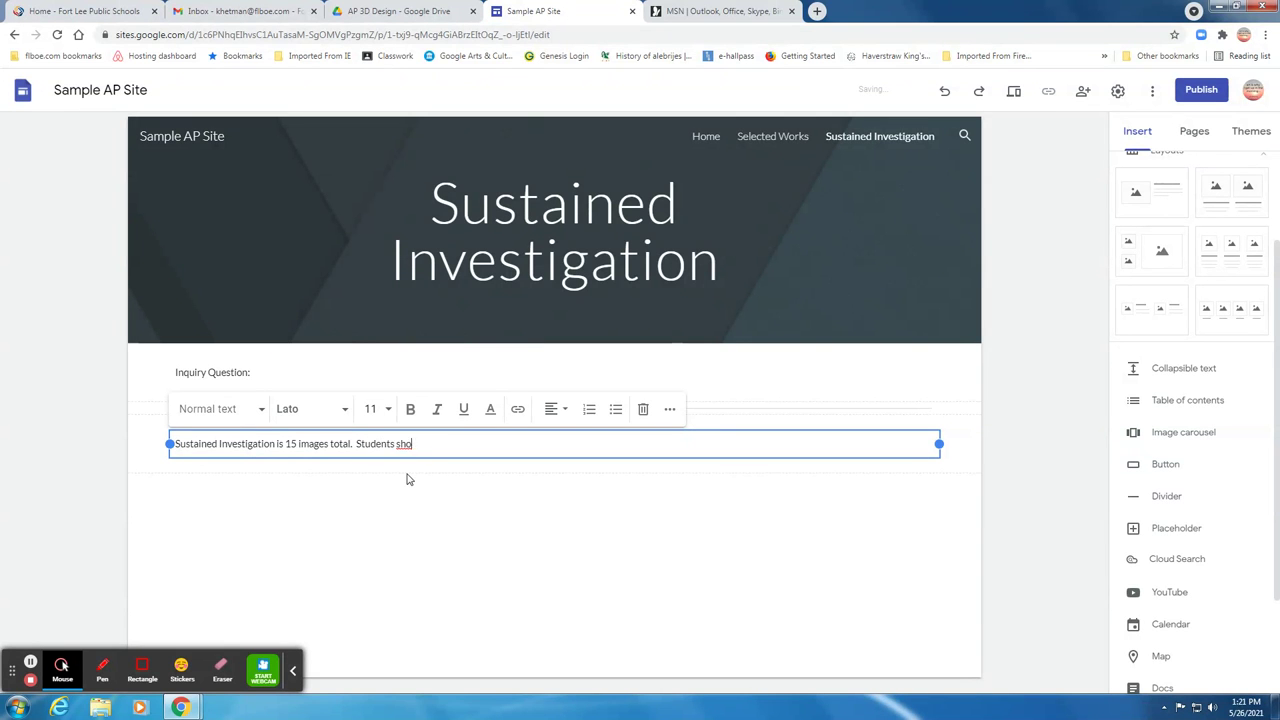
type("uld complete 10-12 finished artworks.")
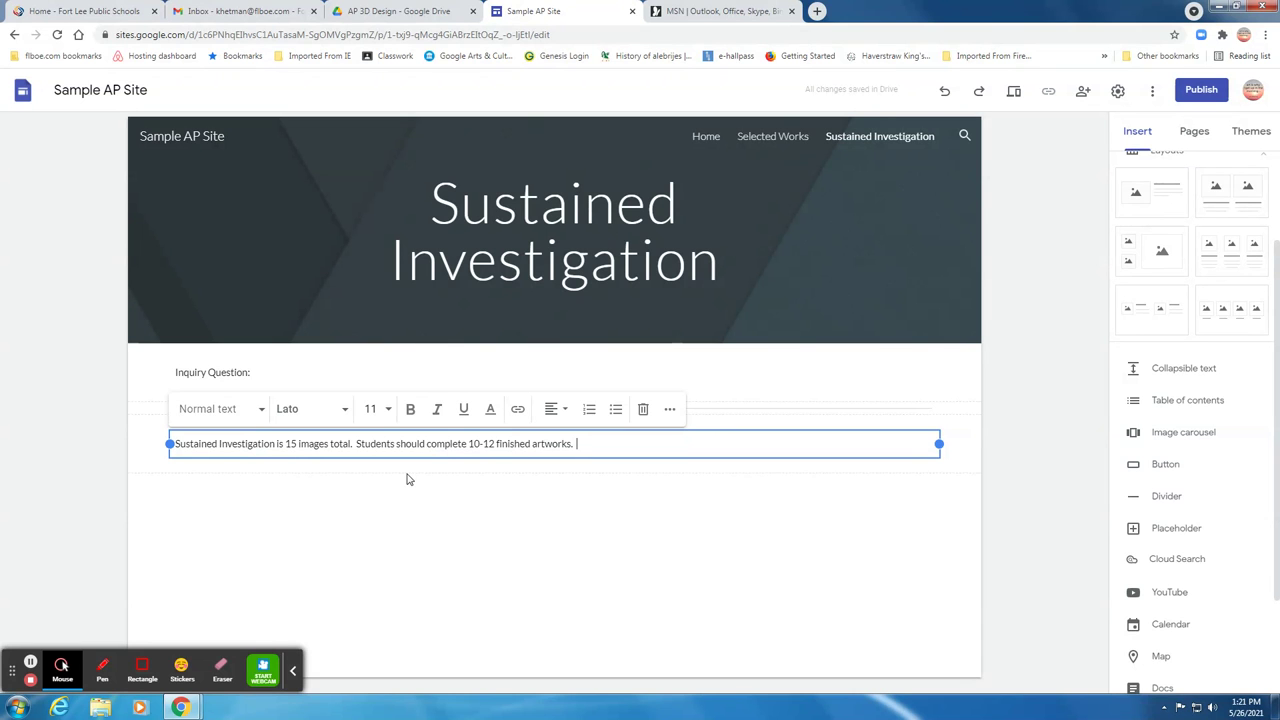
type("Process images:")
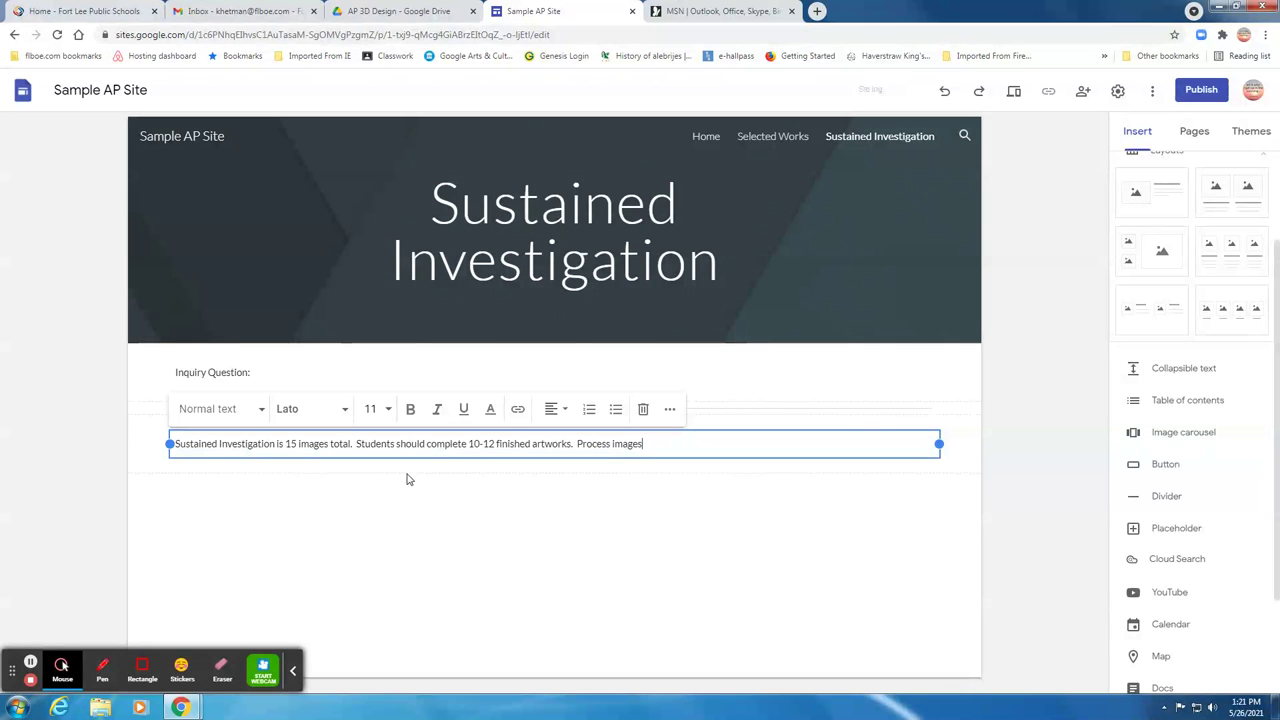
type(" 3-")
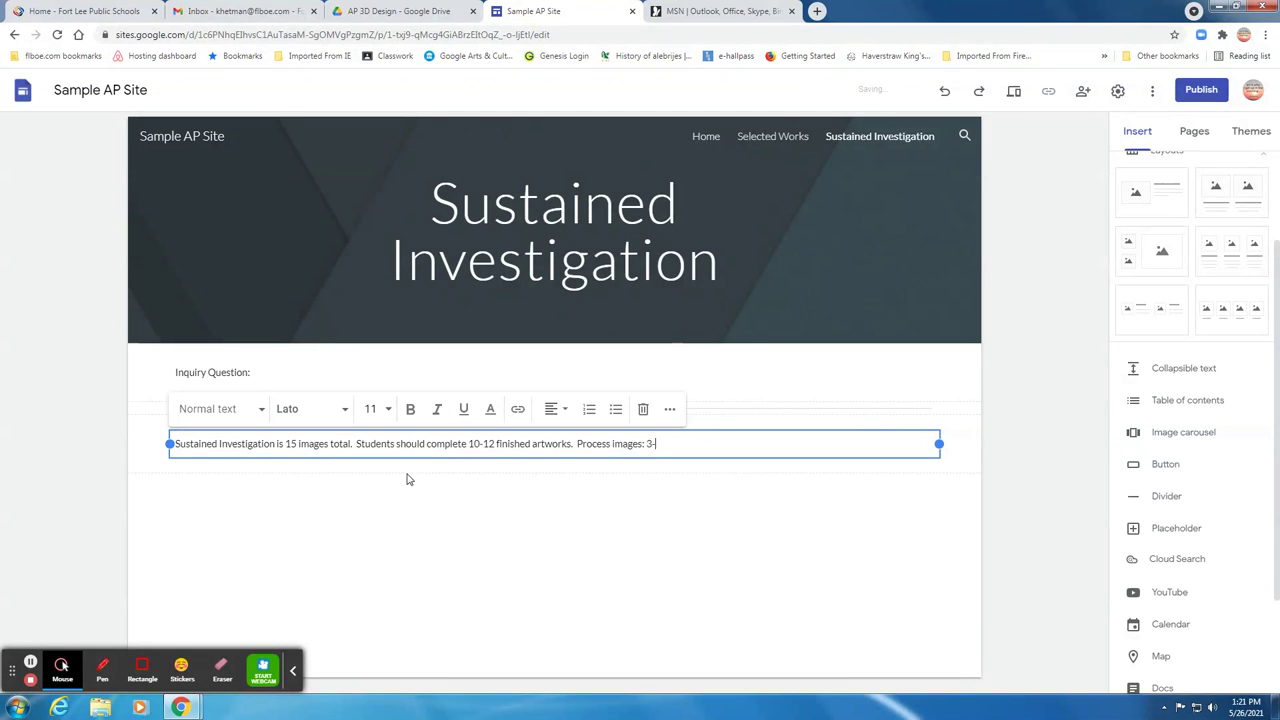
type("5 images.")
left_click(716, 530)
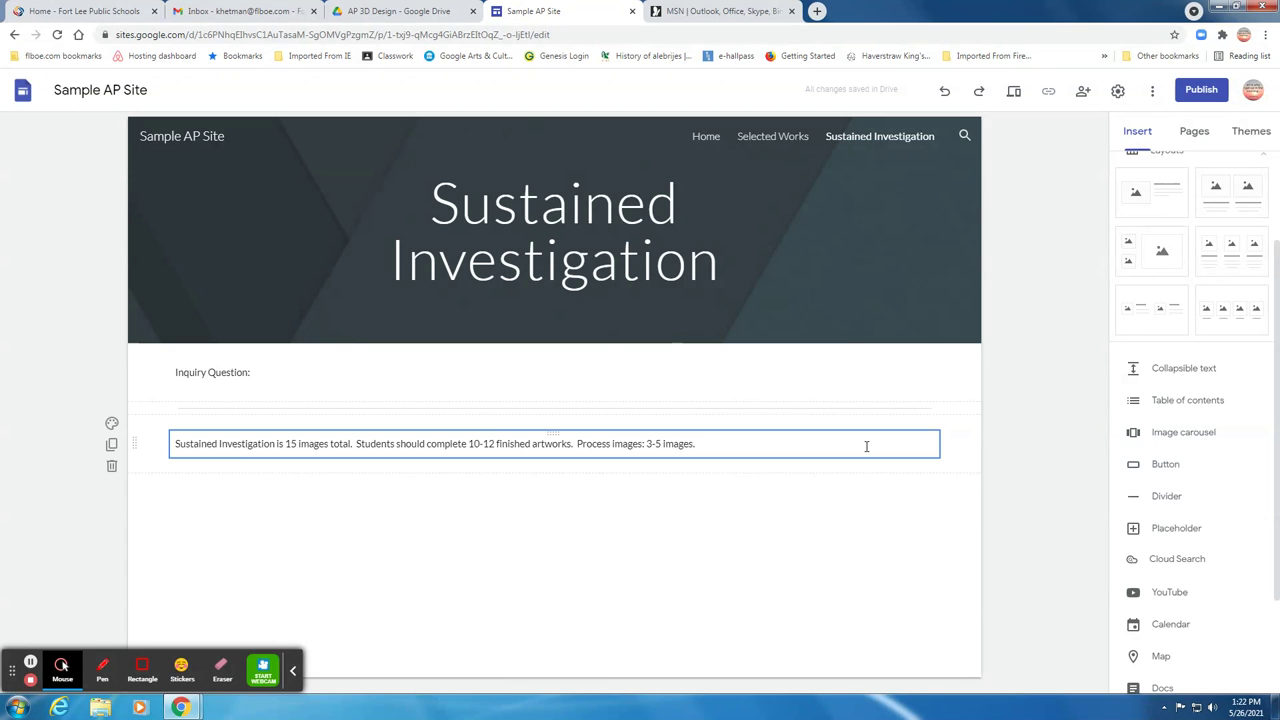
Add a new page named "Written Evidence" to the site
left_click(1198, 132)
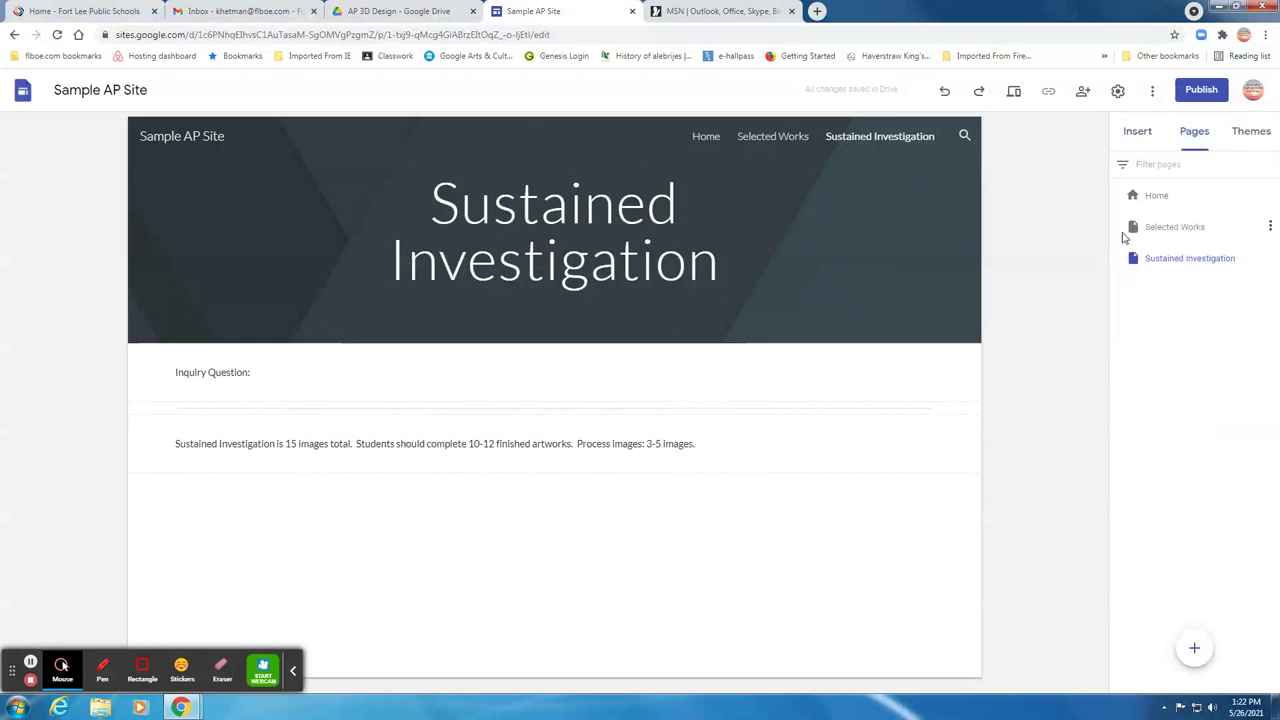
left_click(1194, 647)
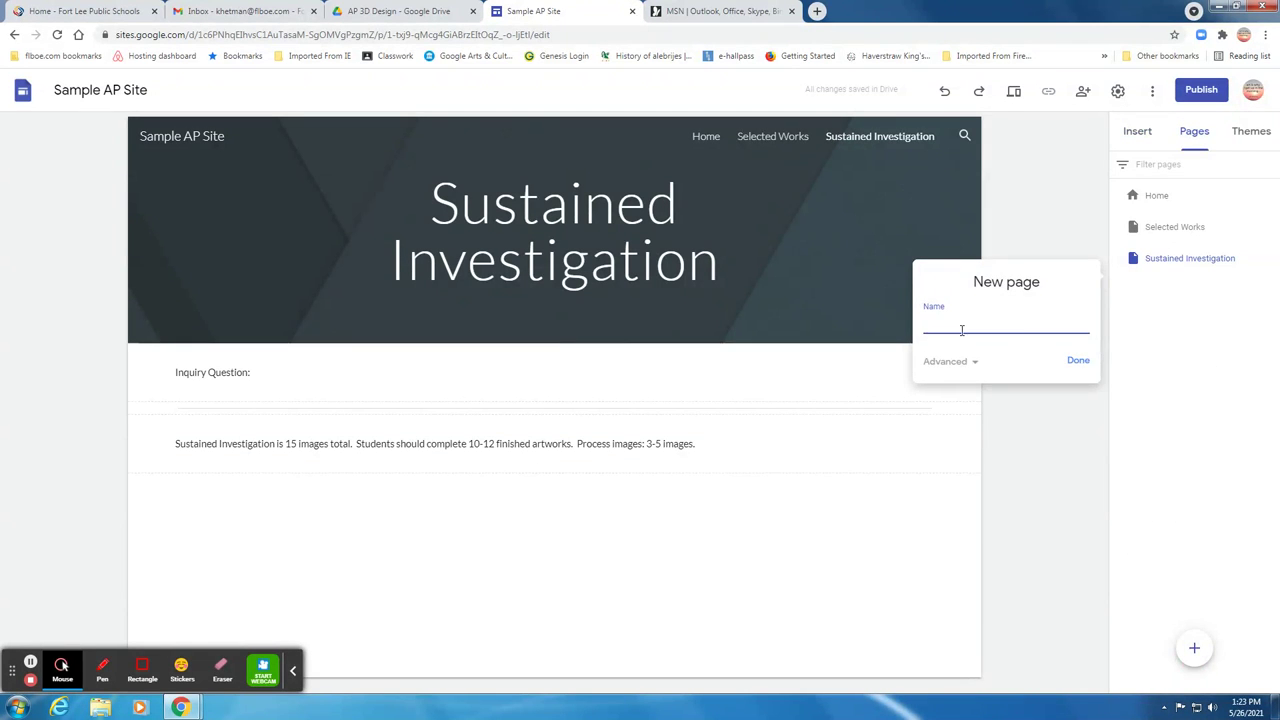
type("writ")
key("BackSpace")
key("BackSpace")
key("BackSpace")
key("BackSpace")
type("Written Evidence")
left_click(1077, 362)
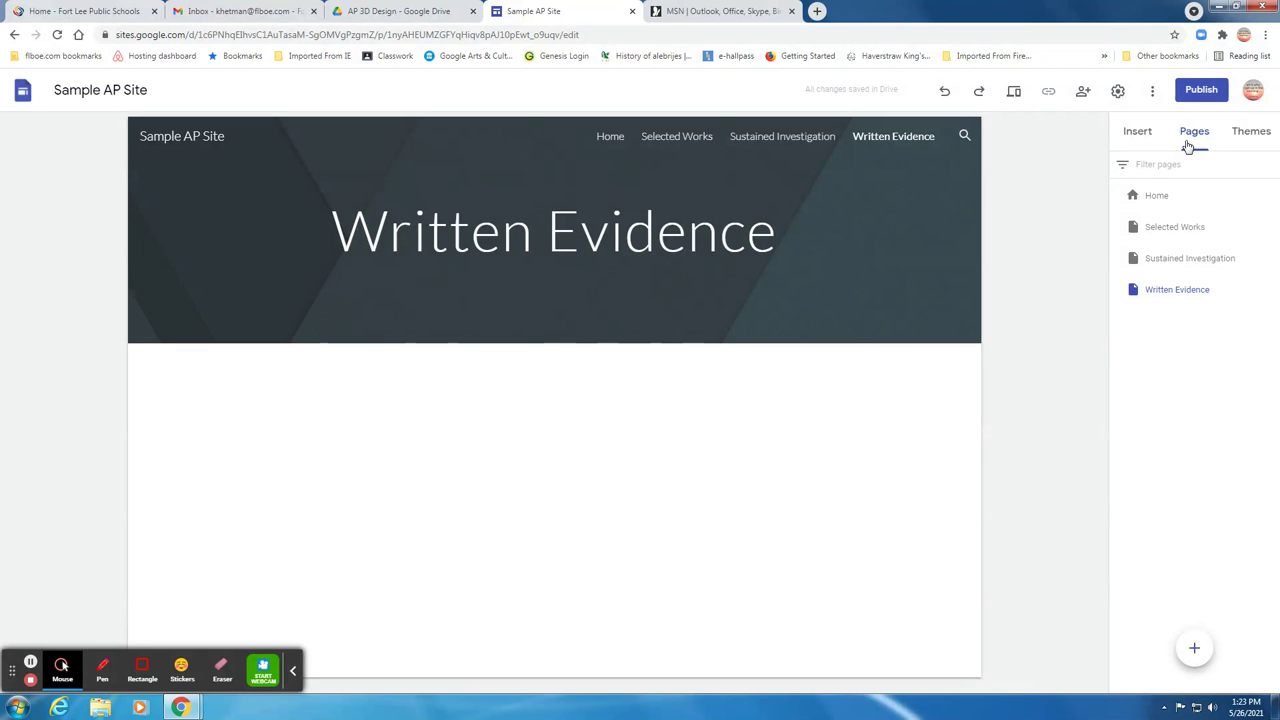
Add a new page named "Inspo Board" to the site
left_click(1194, 648)
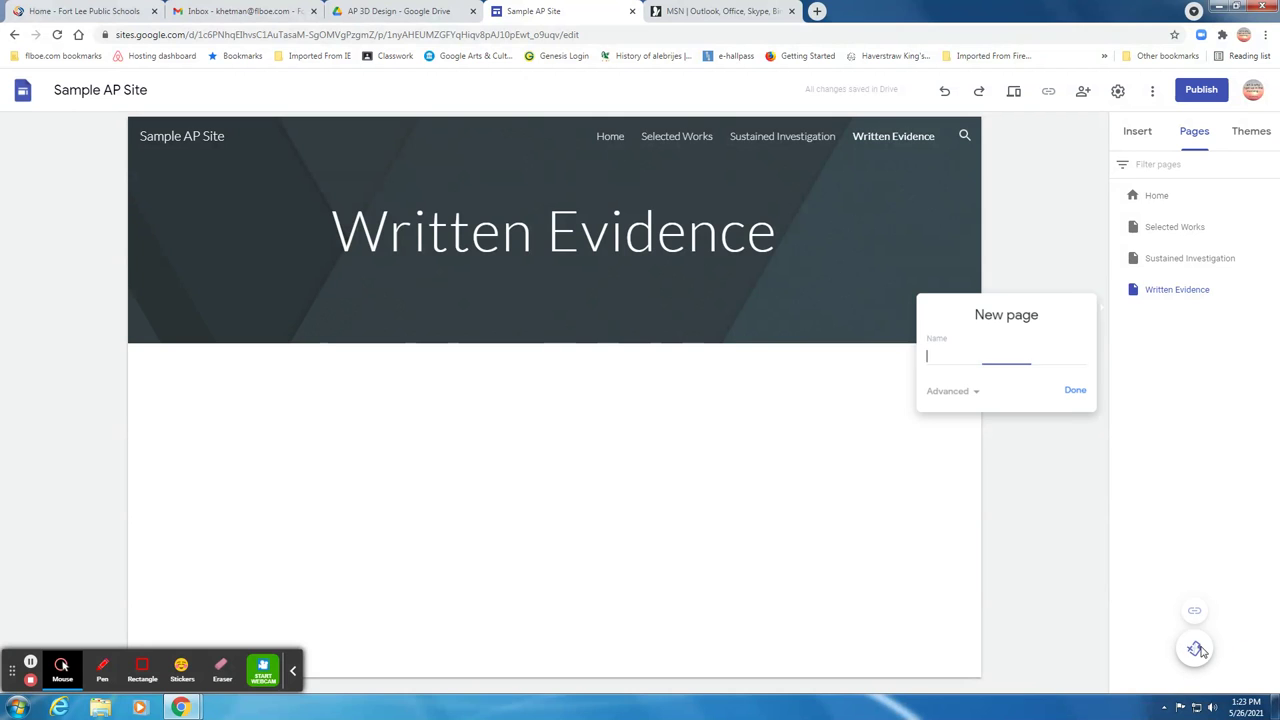
type("Ins")
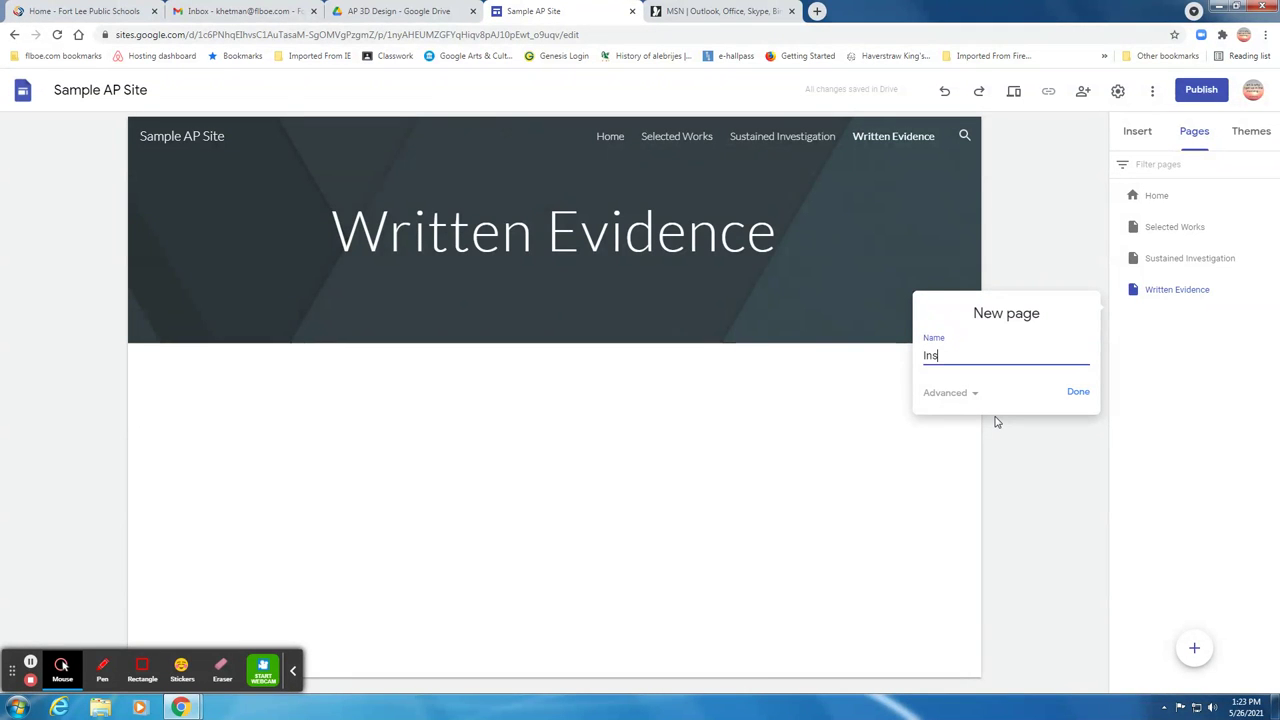
type("po")
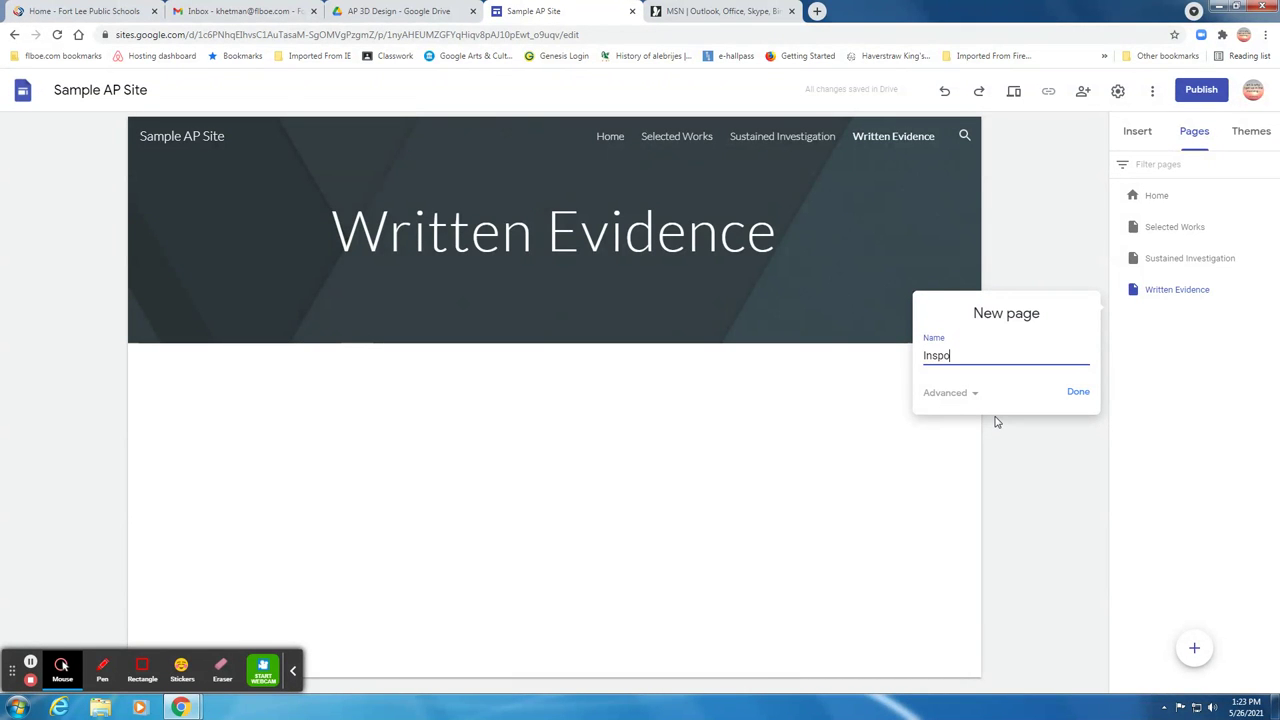
type(" Board")
left_click(1076, 391)
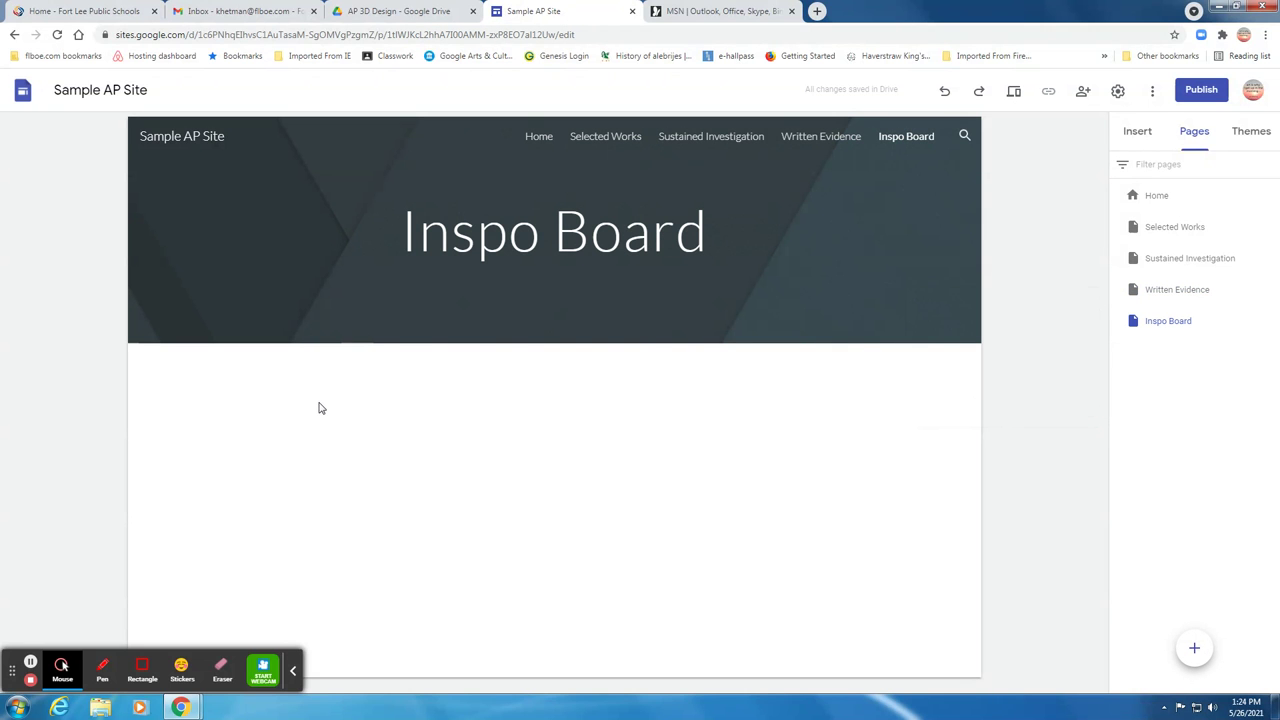
Insert a text box on the Inspo Board page reading "50 artworks, with links if possible."
left_click(1137, 131)
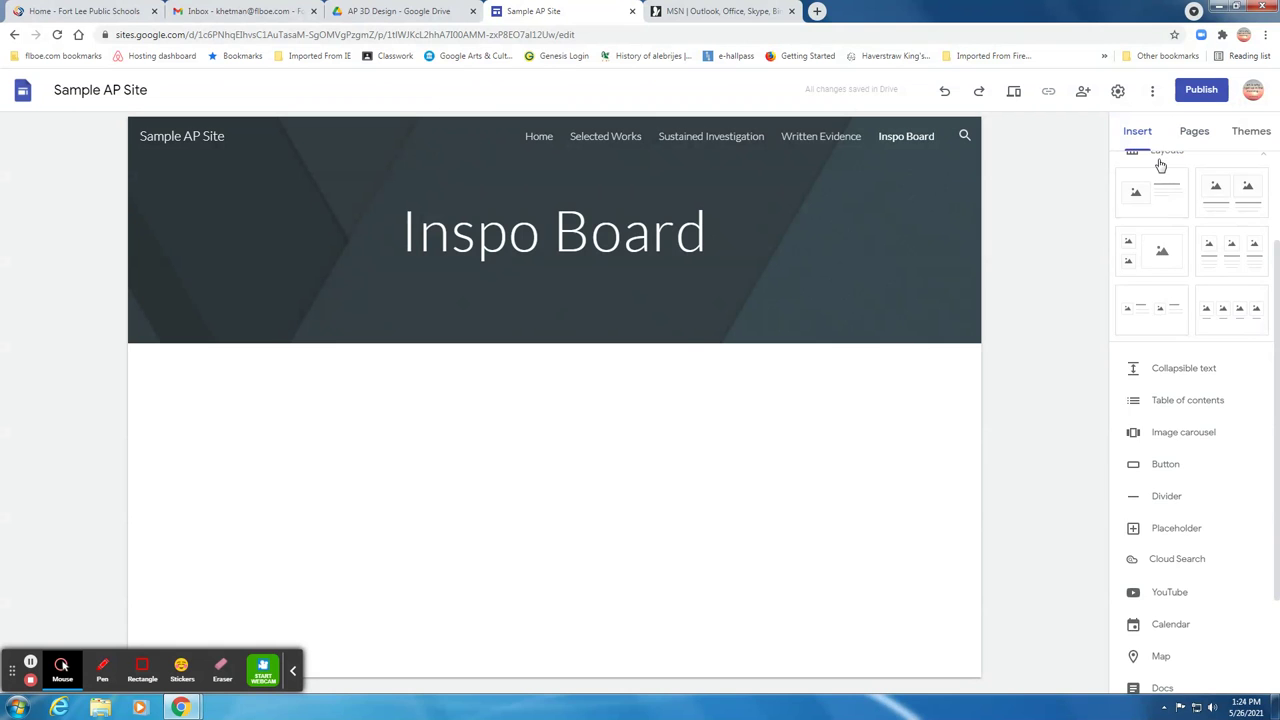
scroll(1160, 170, "up", 2)
left_click(1158, 205)
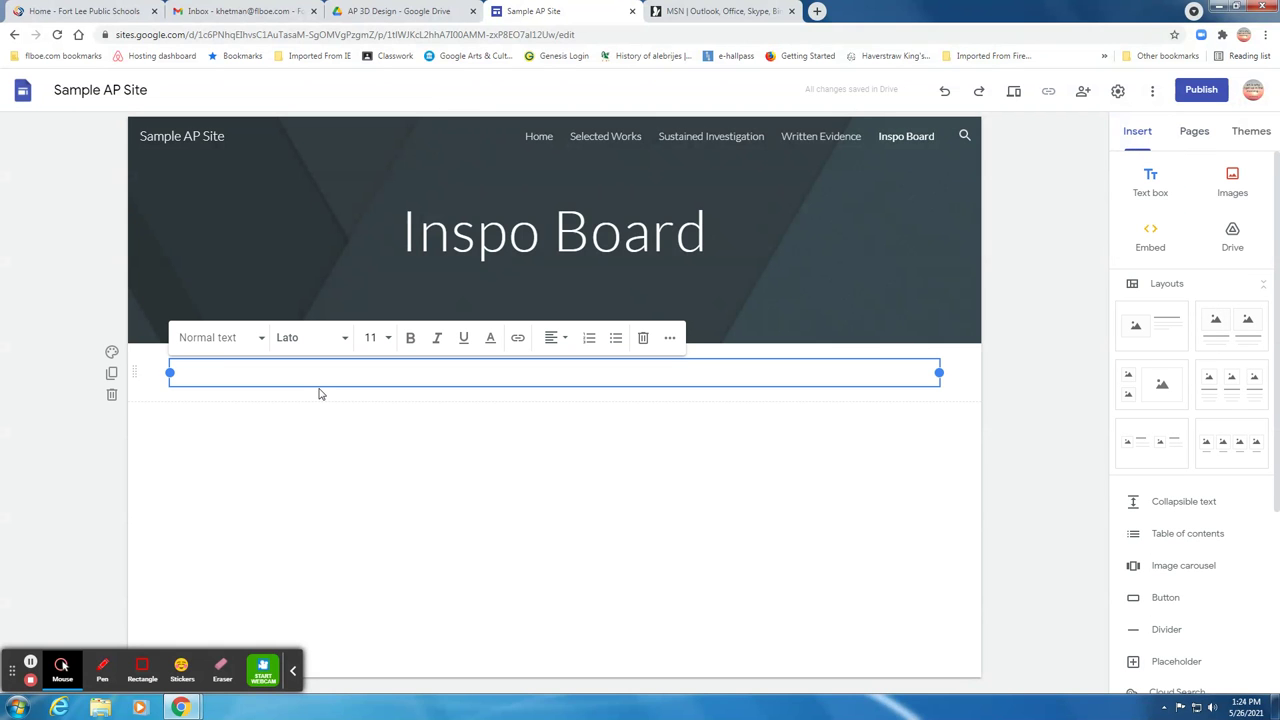
type("50 artworks, with links")
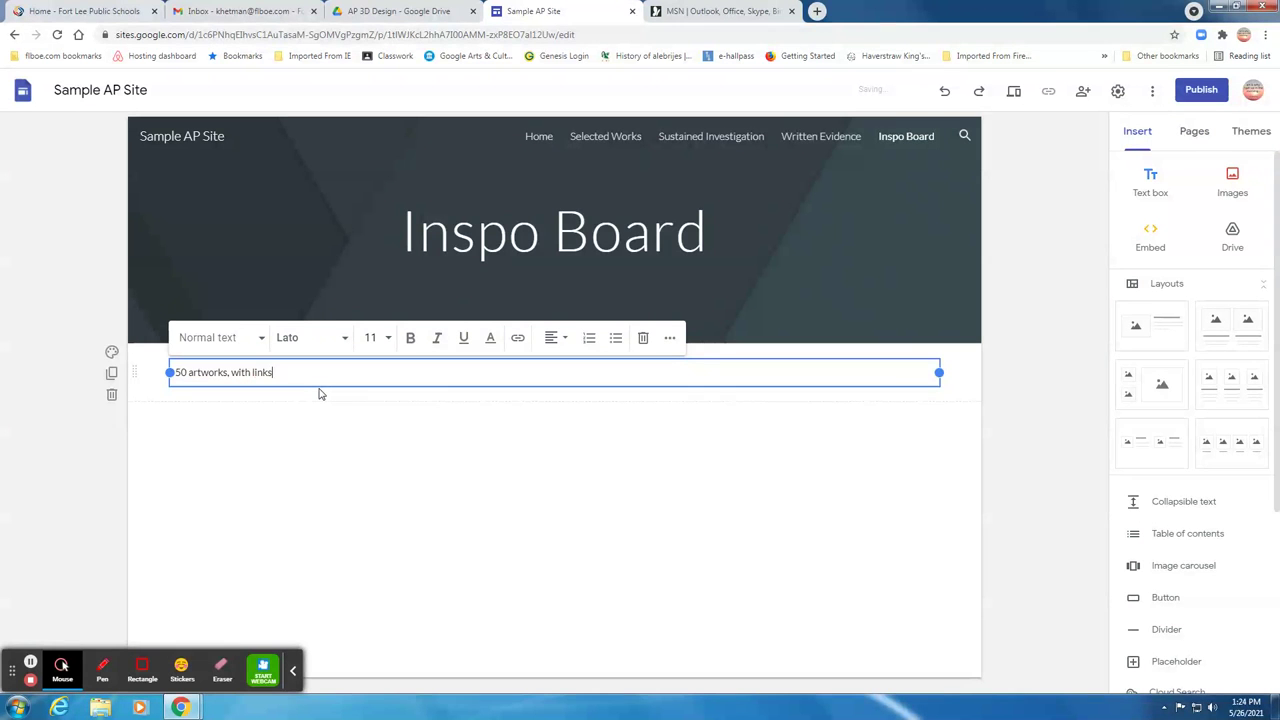
type(" of")
key("BackSpace")
key("BackSpace")
key("BackSpace")
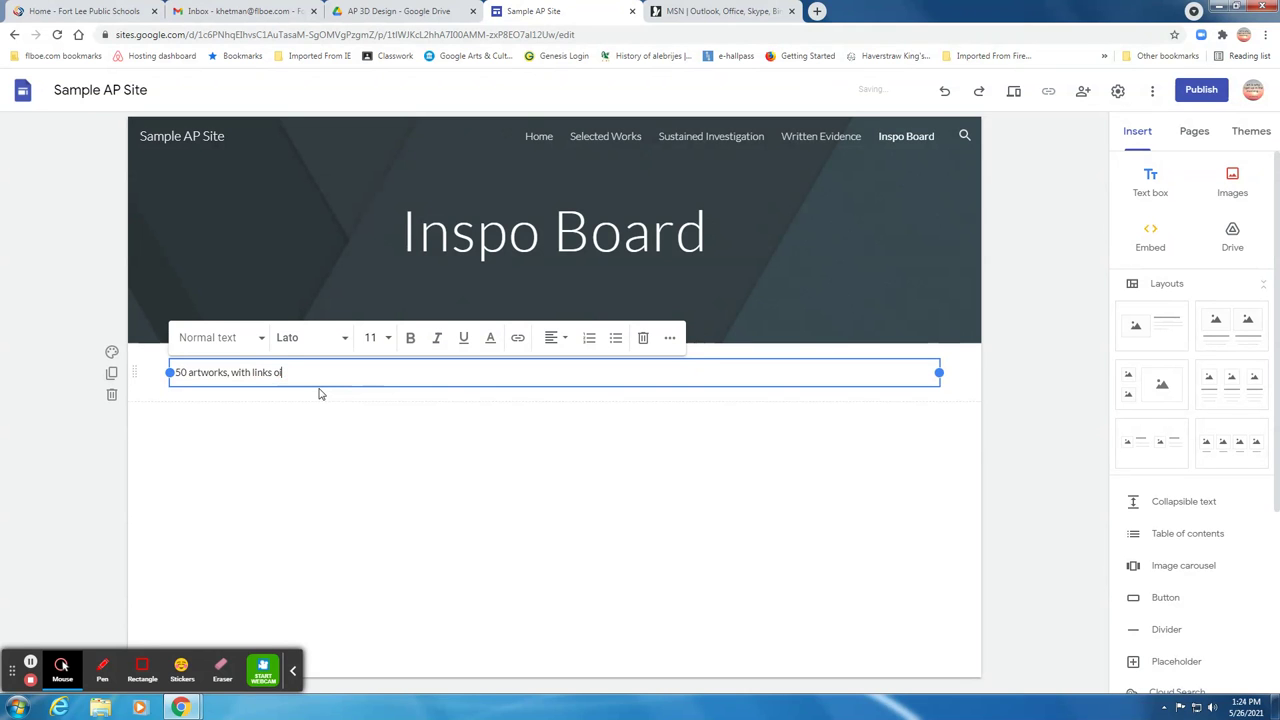
type("if possible.")
left_click(328, 424)
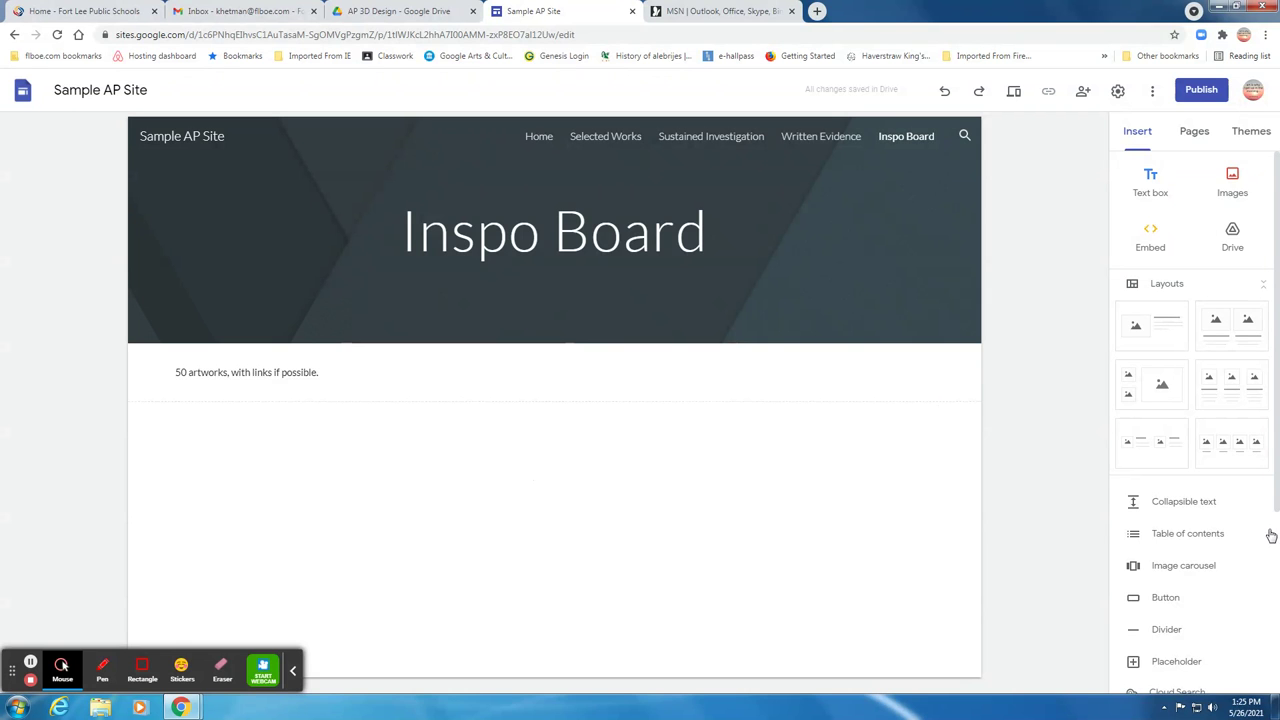
Add a new page named "30 Best Photos" to the site
left_click(1200, 135)
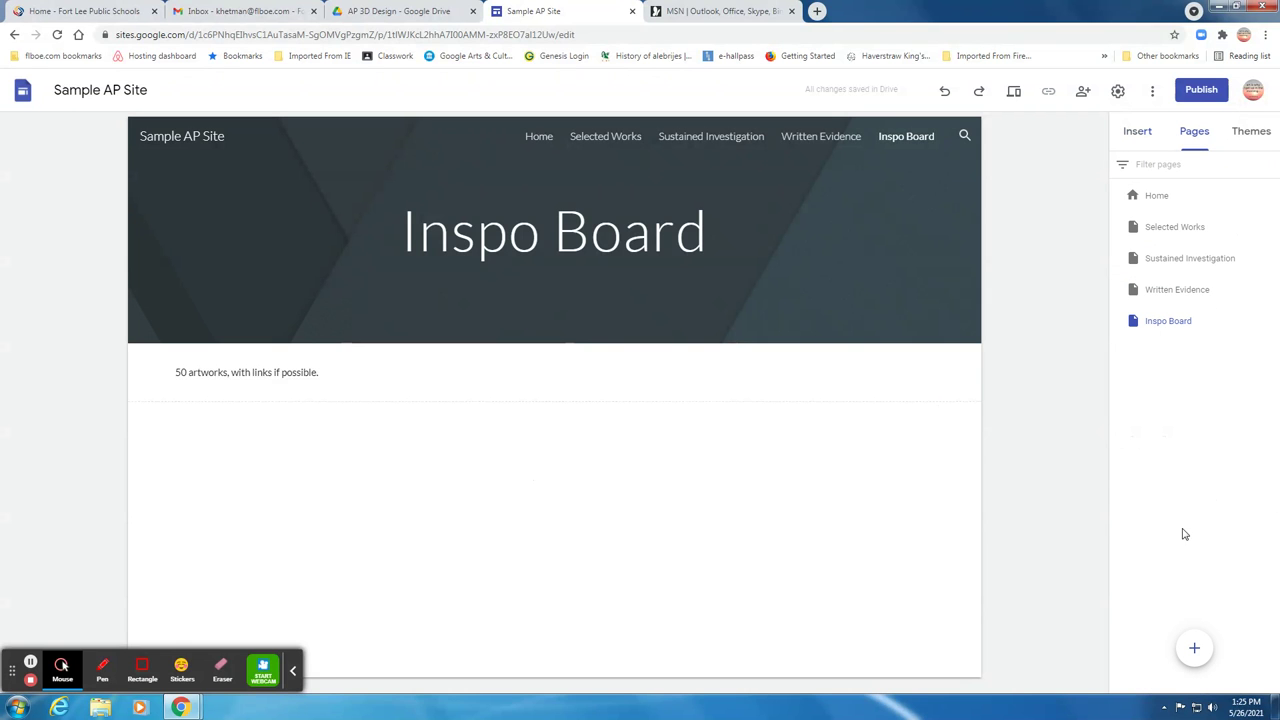
left_click(1200, 652)
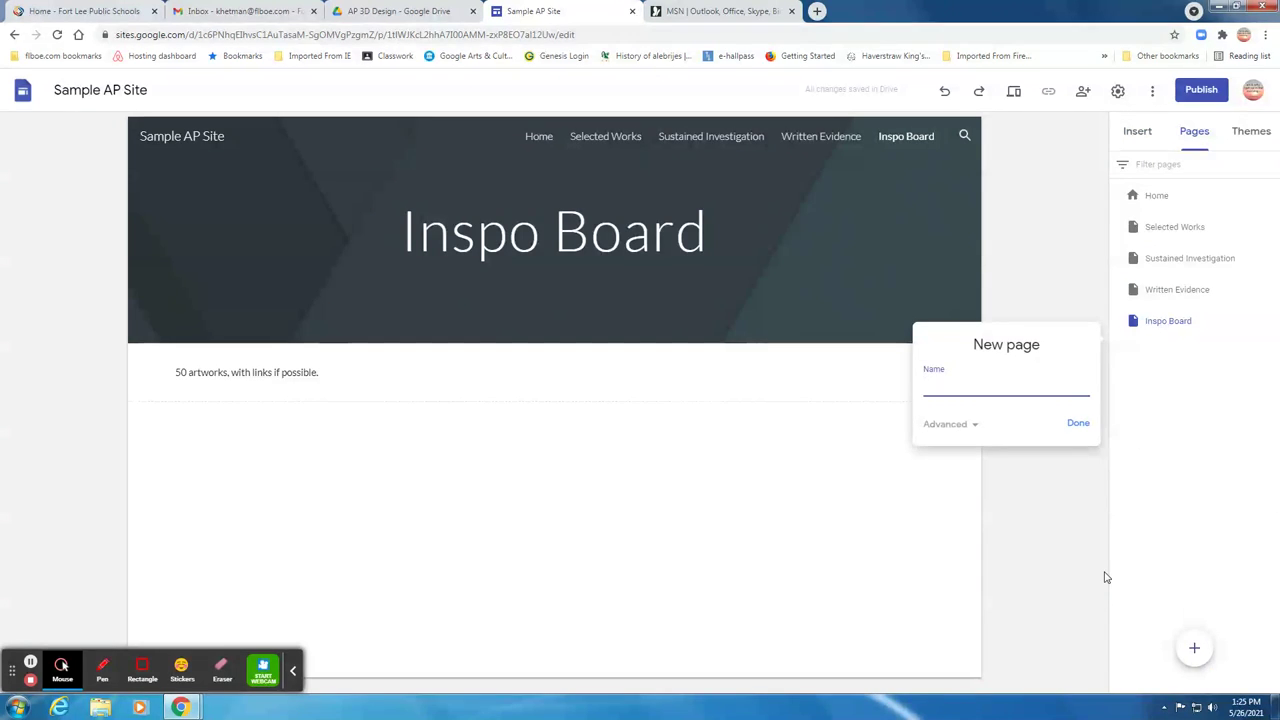
type("3")
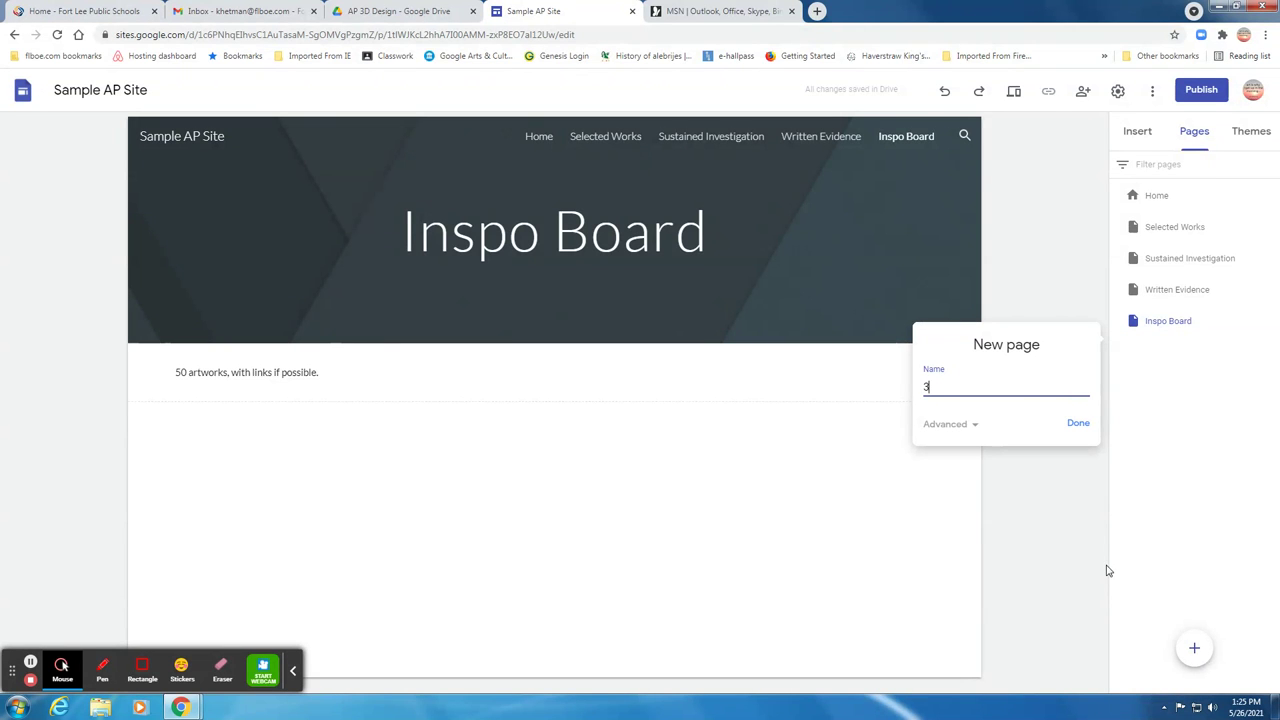
type("0 Best Ph")
key("BackSpace")
type("hotos")
left_click(1078, 426)
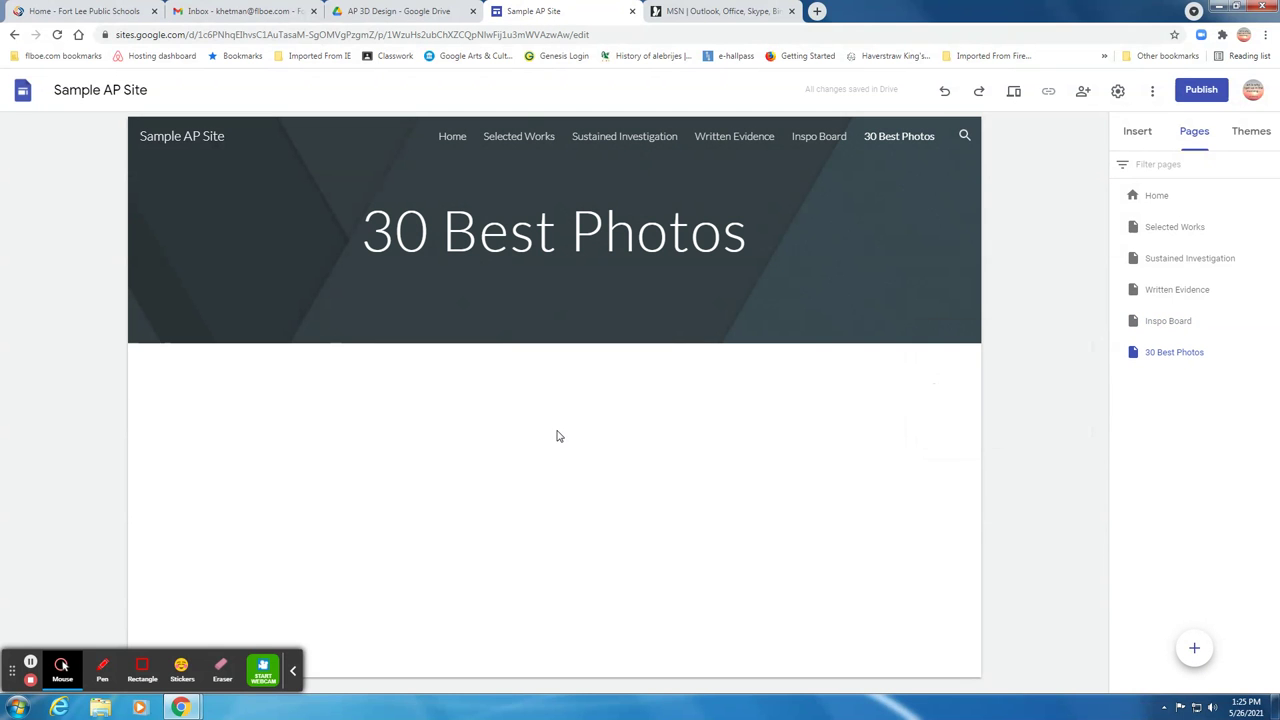
Insert a text box below the header reading "Photos you have taken -- not from the internet. Group according to your interests (color, mood, thematic...)"
left_click(1148, 143)
left_click(1150, 183)
type("Photos you have taki")
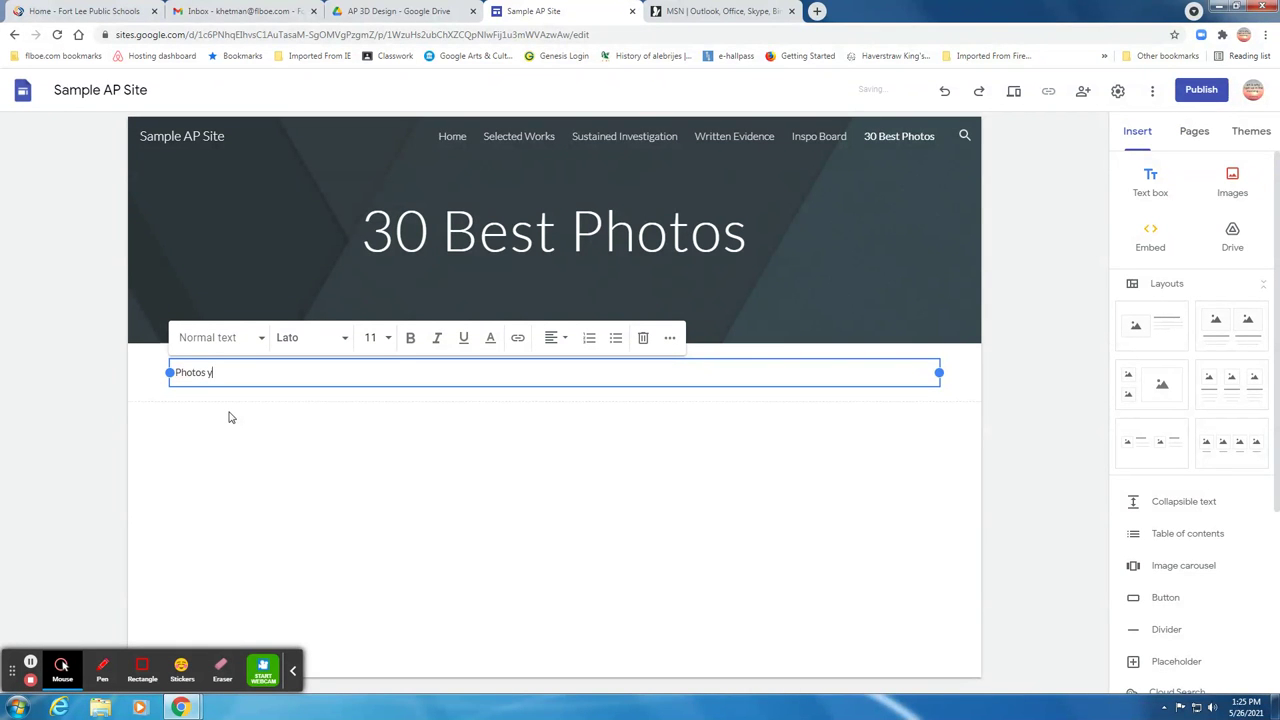
key("BackSpace")
type("en -- not from their")
key("BackSpace")
key("BackSpace")
type("inter")
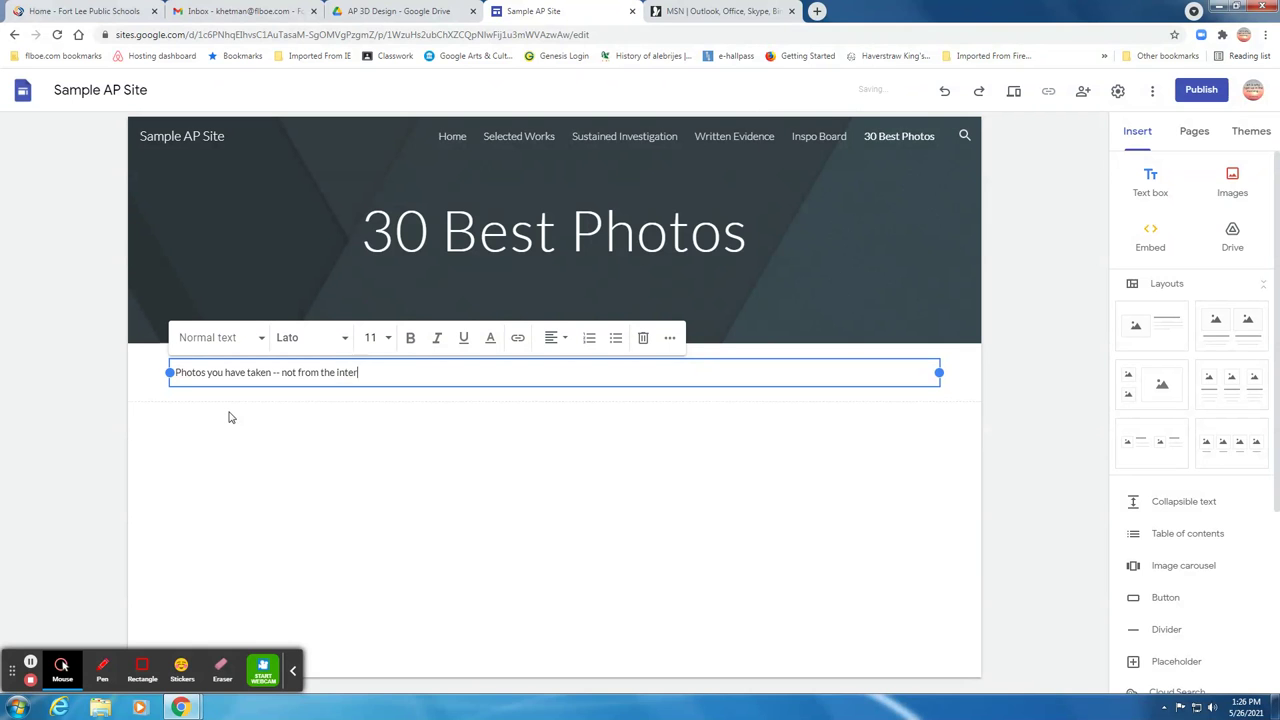
type("net. Group according to your")
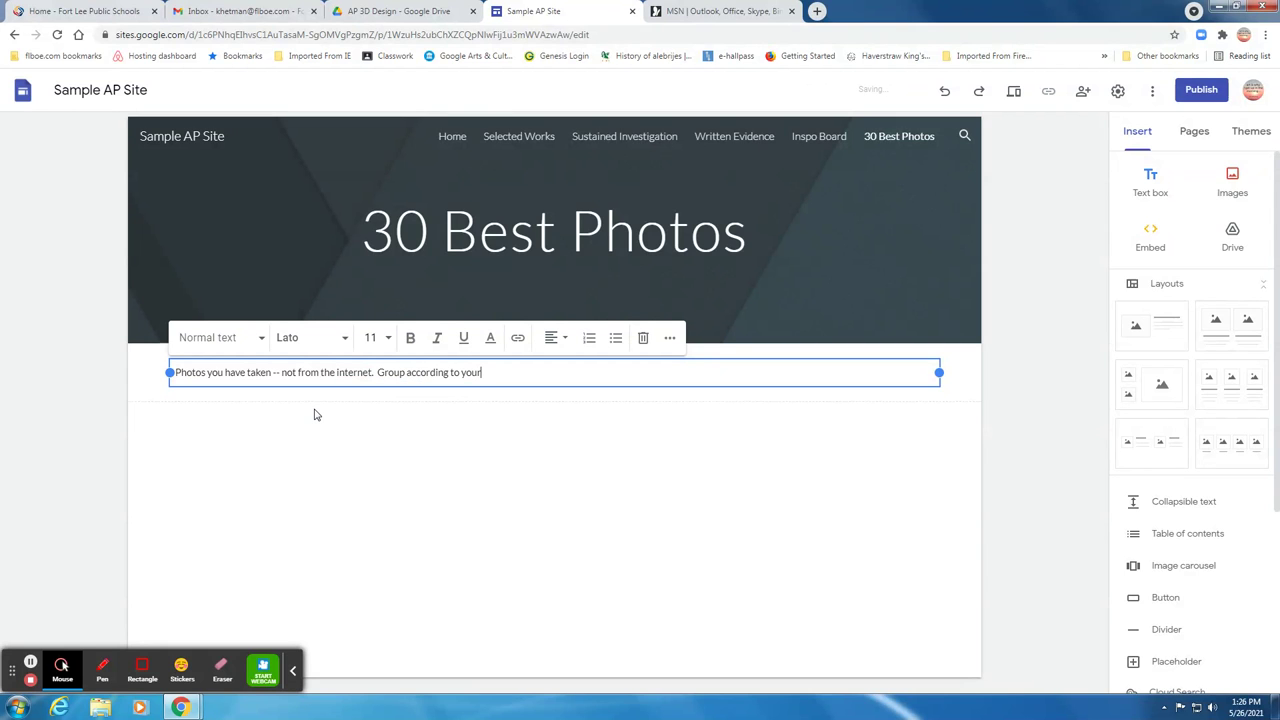
type(" interests (color, mood, ")
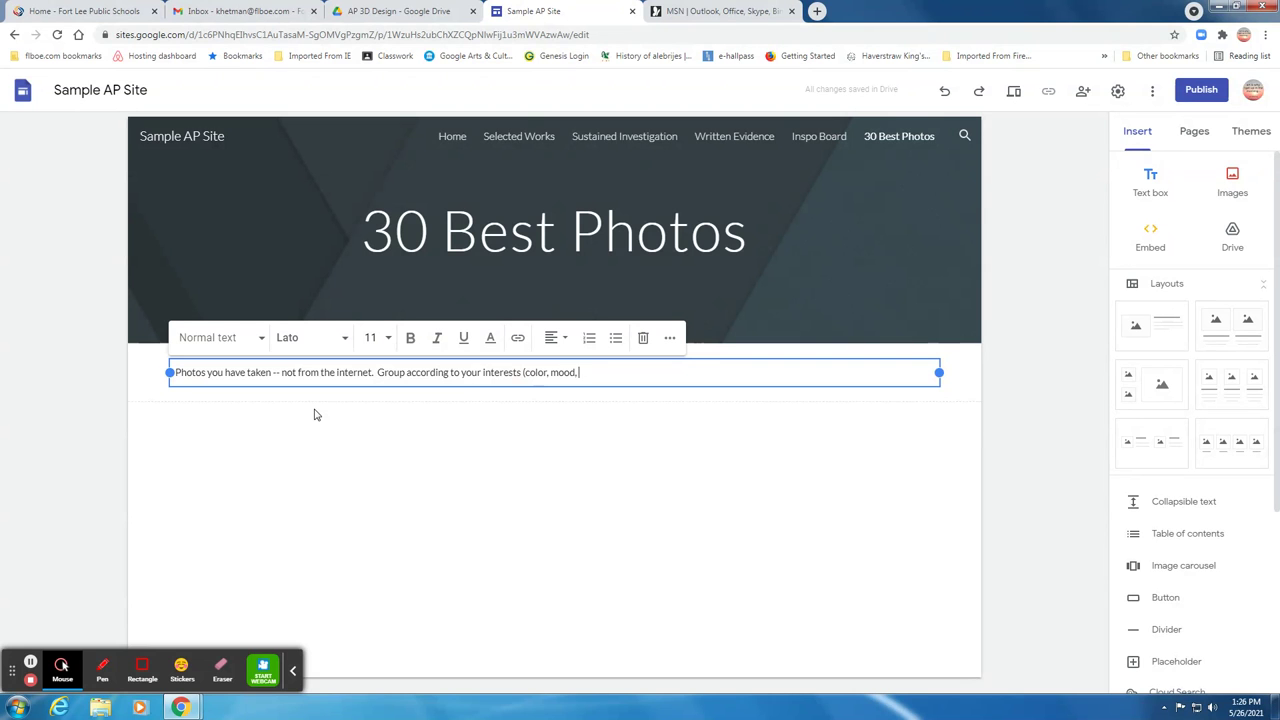
type("thematic...)")
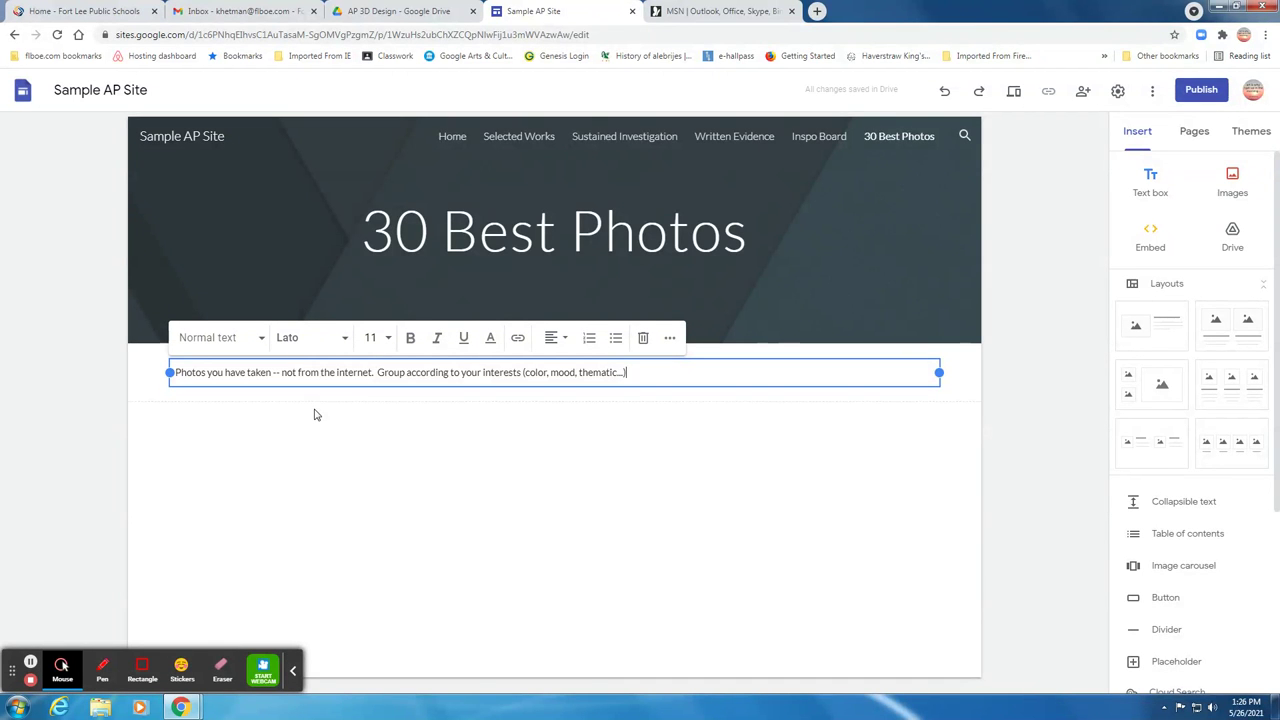